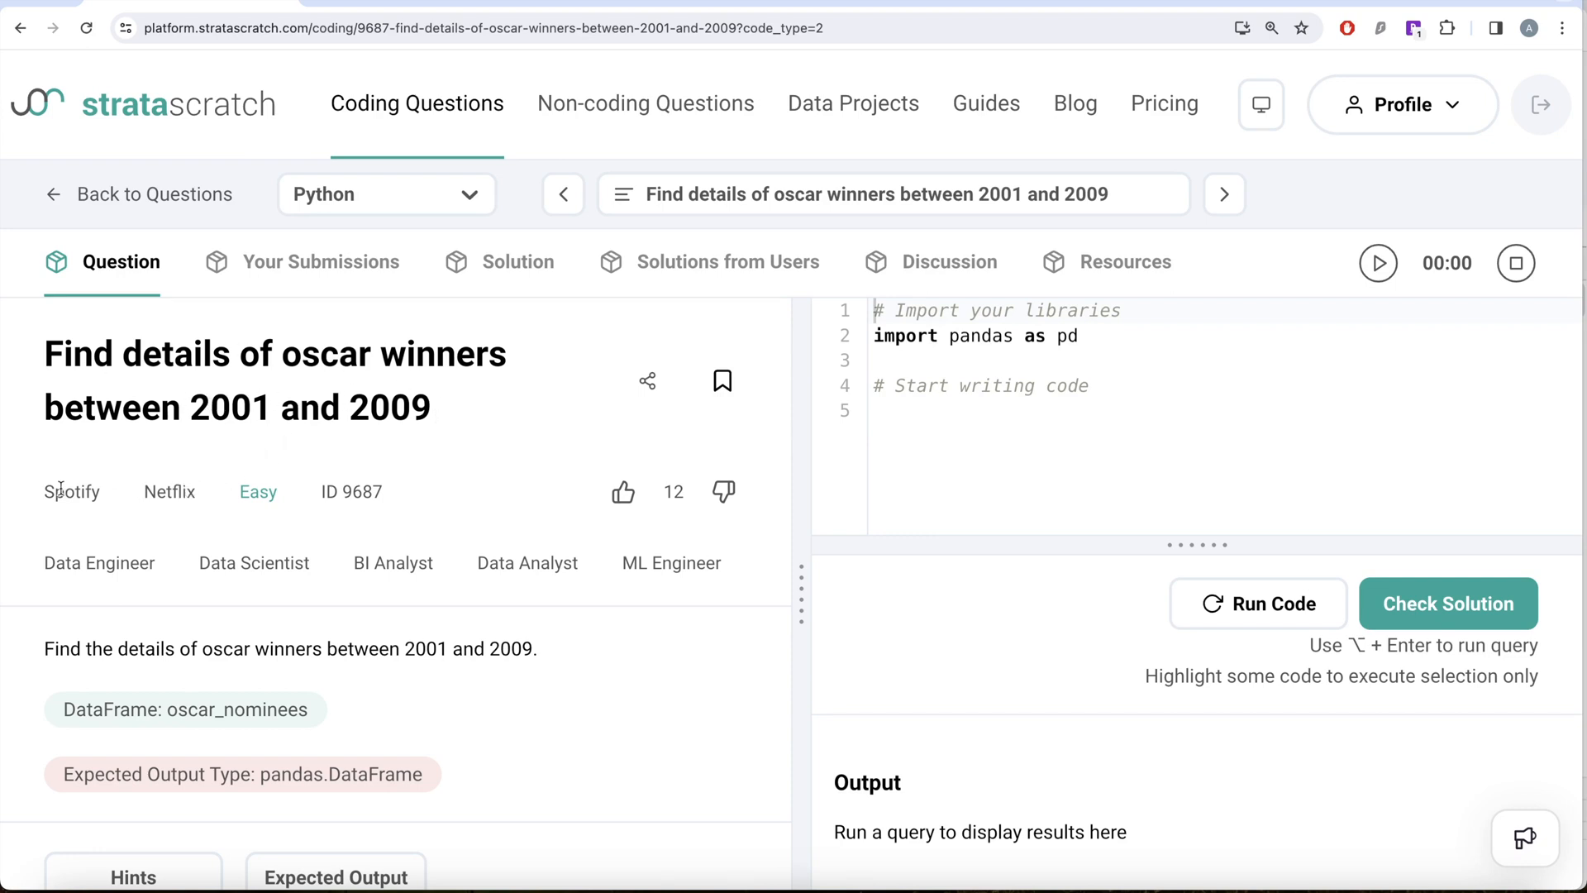
pyautogui.scroll(-1, 170, 491)
pyautogui.scroll(1, 149, 533)
pyautogui.scroll(-3, 600, 587)
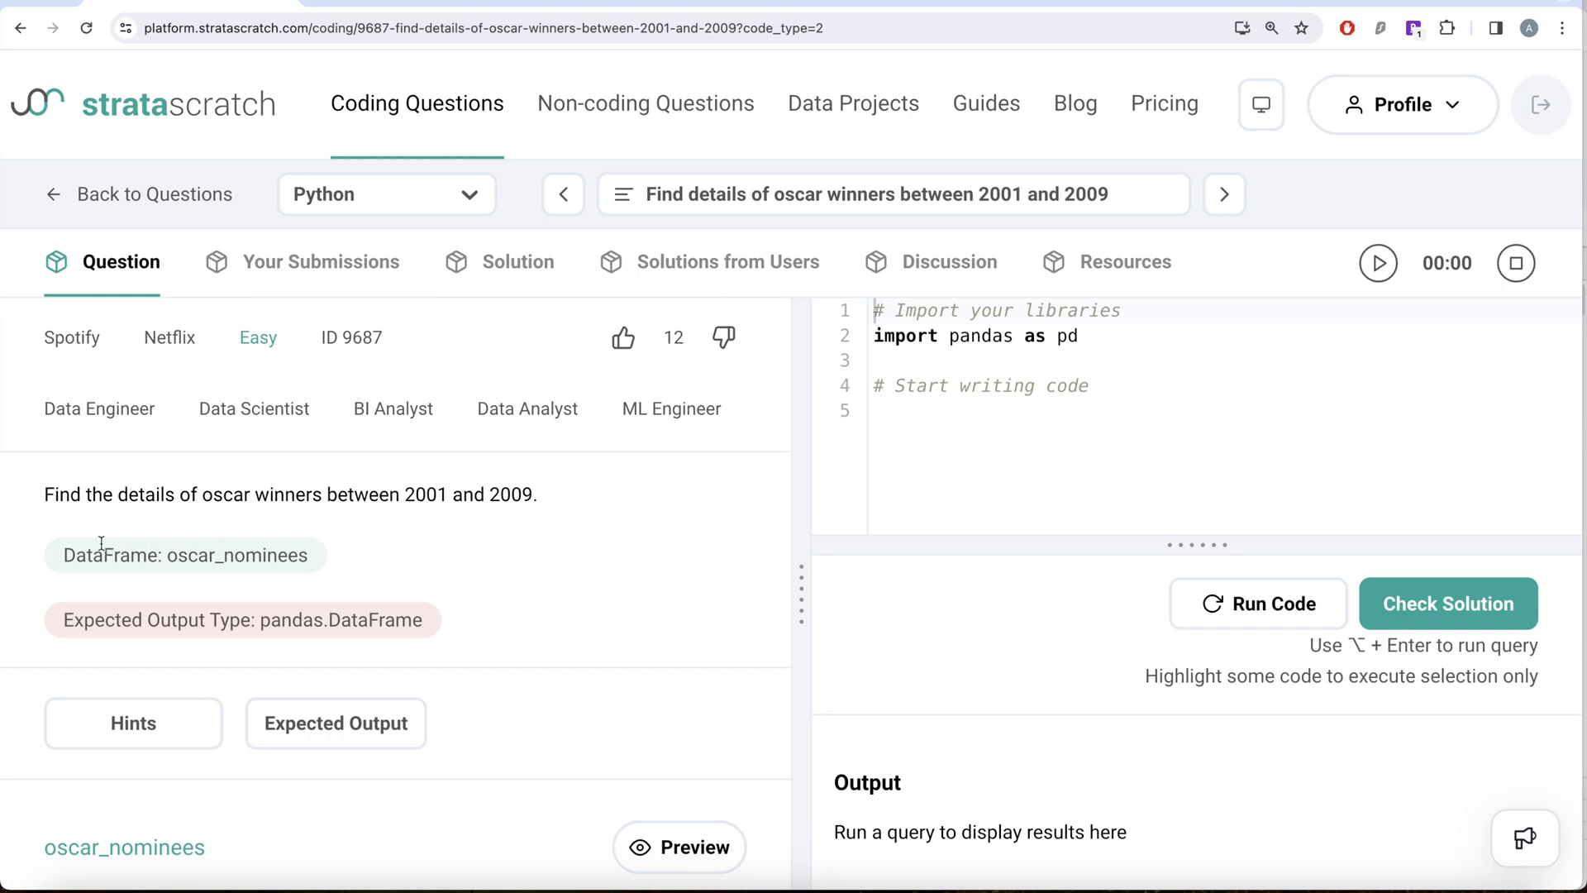
pyautogui.scroll(-2, 293, 566)
# Step: Reveal the expected winners output and preview sample rows of oscar_nominees
pyautogui.click(335, 616)
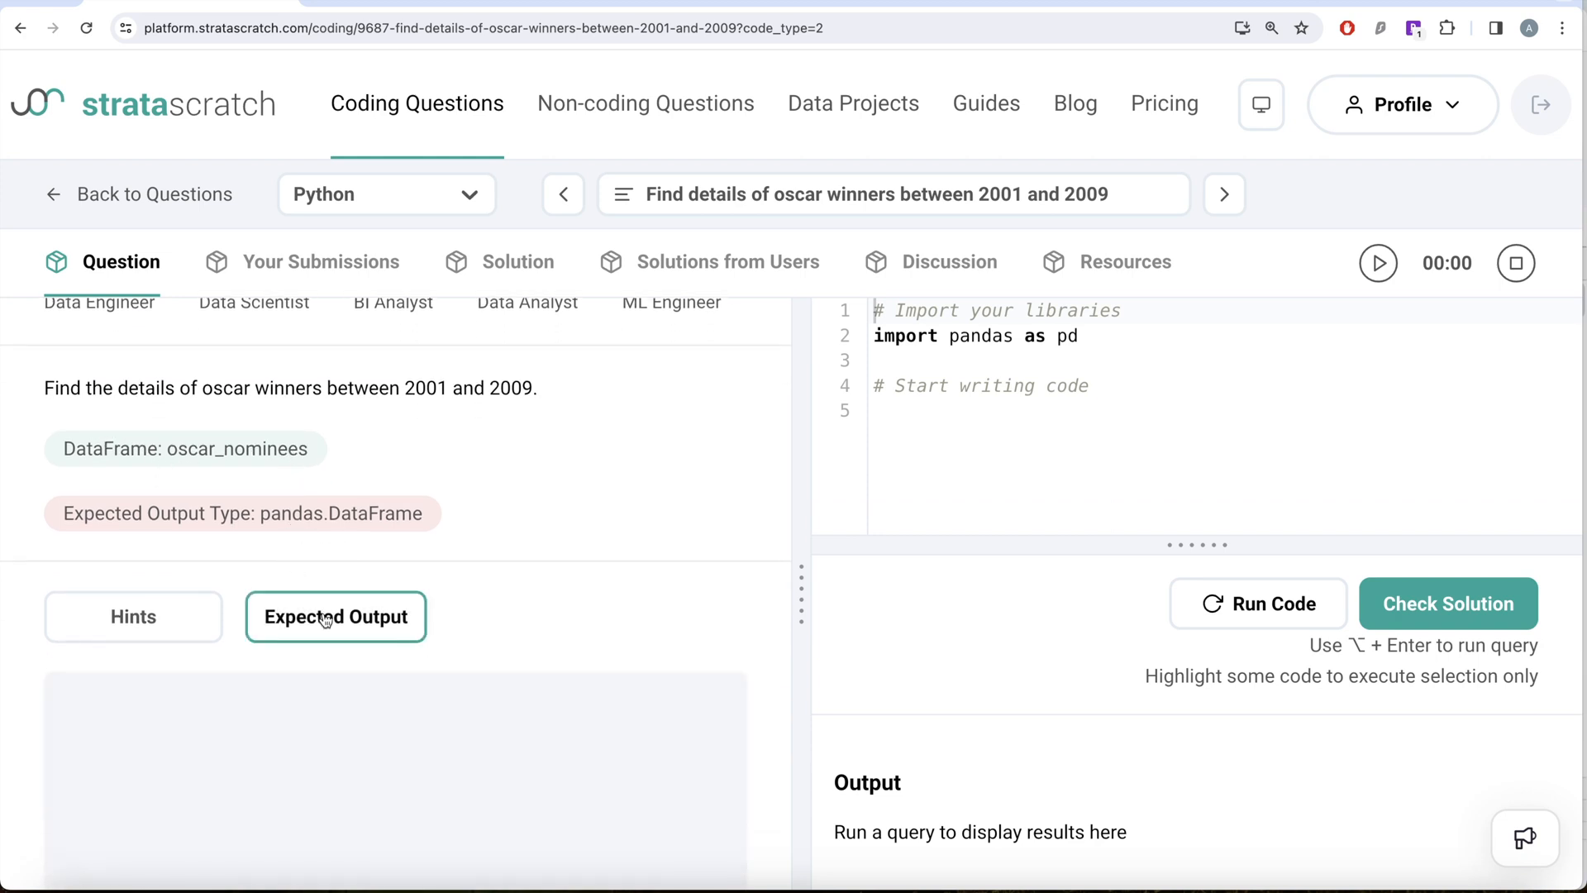
pyautogui.scroll(-3, 565, 587)
pyautogui.scroll(-3, 566, 587)
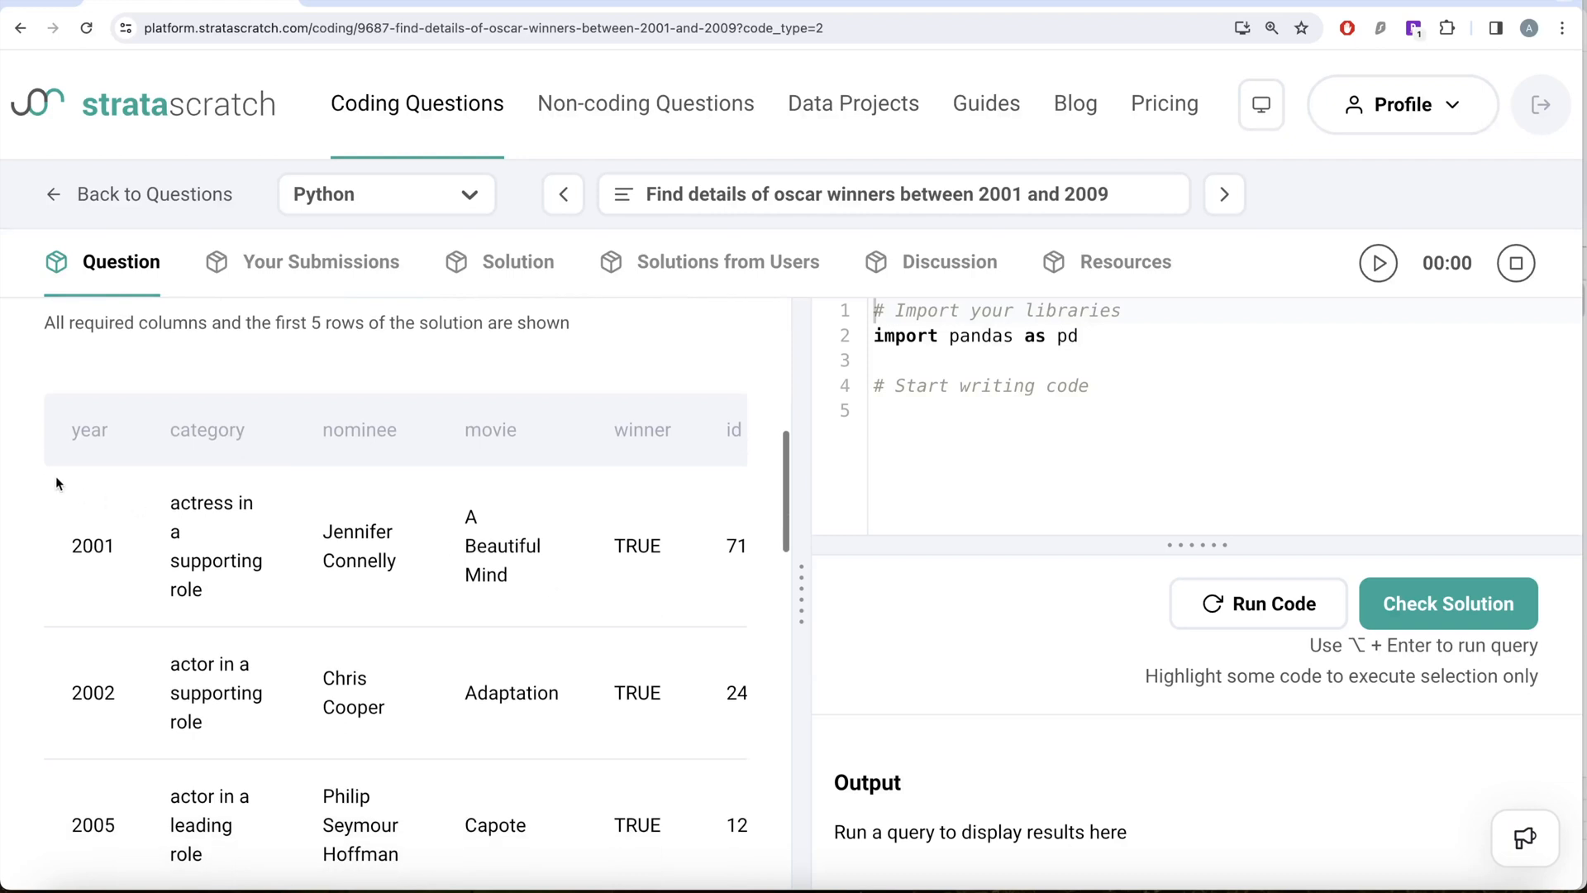
pyautogui.hscroll(2, 374, 460)
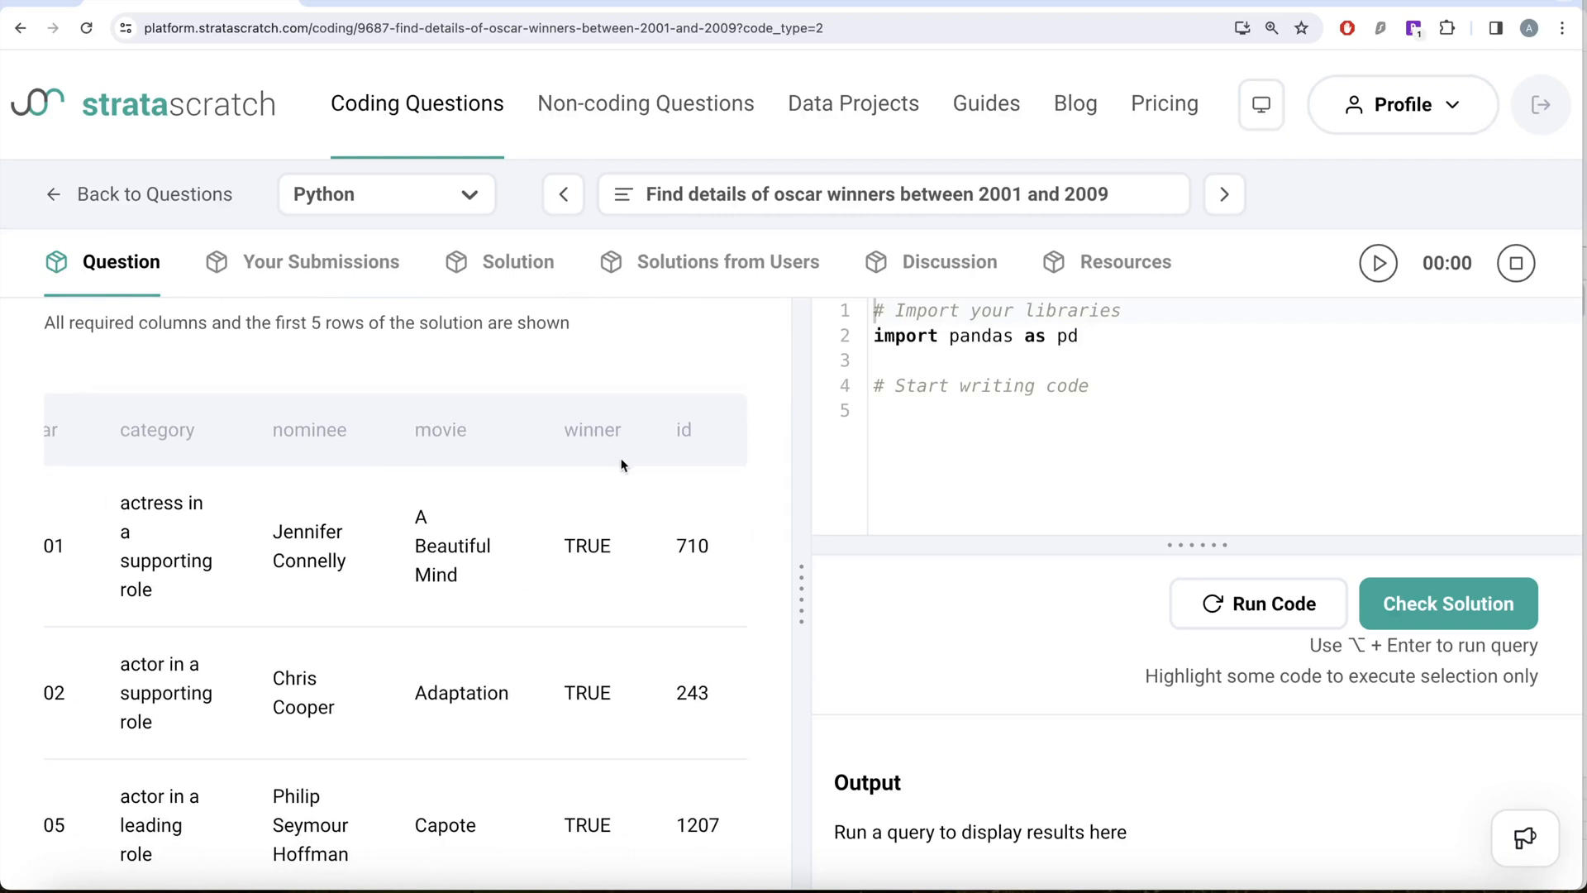
pyautogui.scroll(-5, 785, 455)
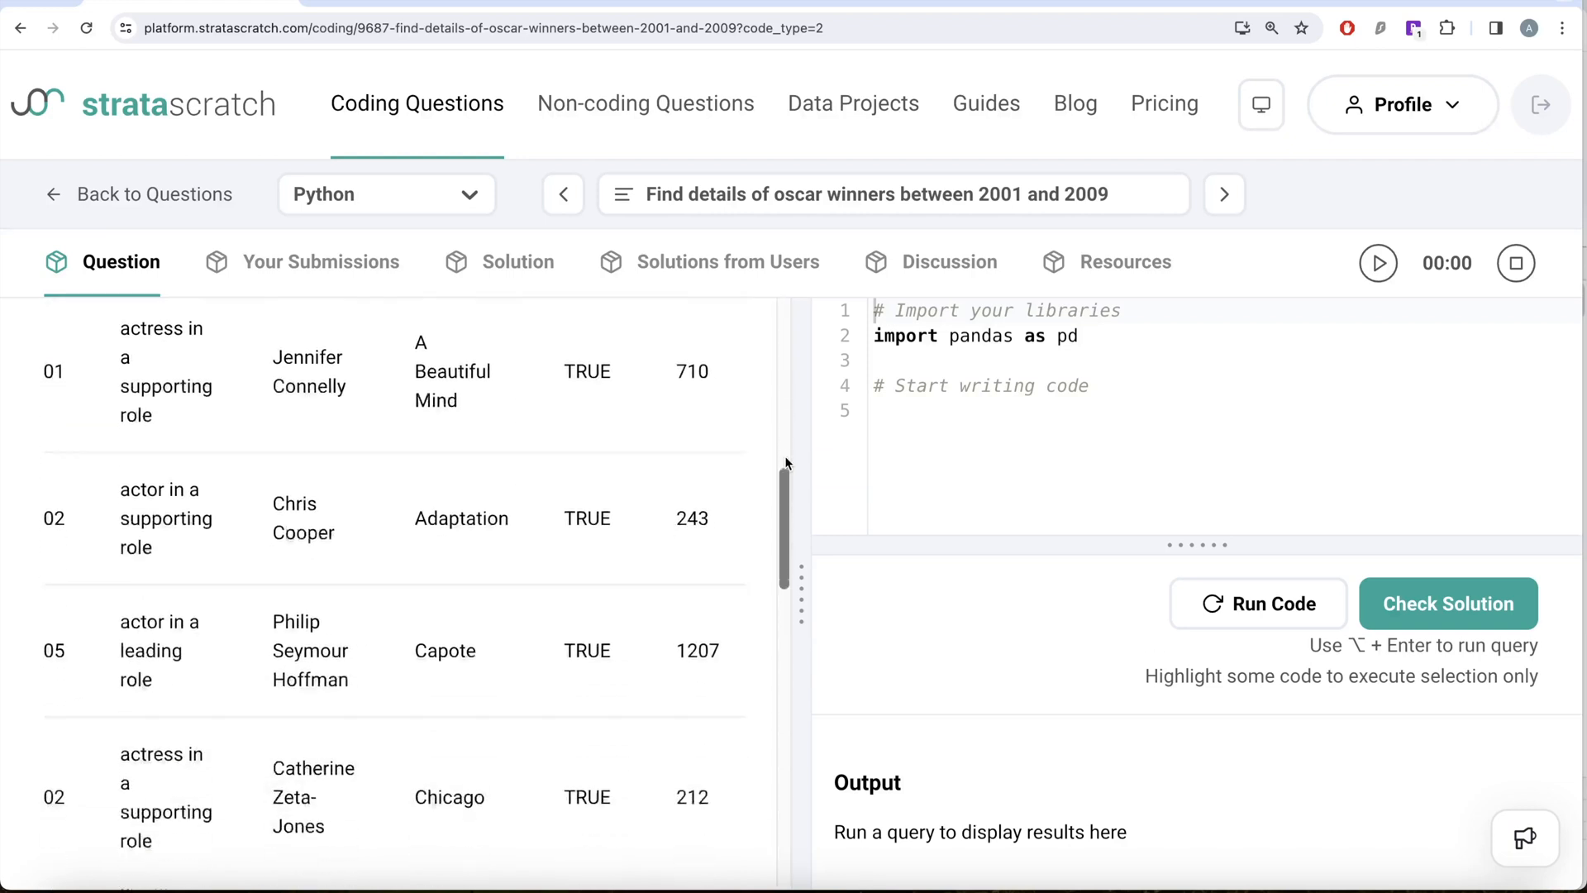
pyautogui.scroll(-3, 785, 455)
pyautogui.scroll(-3, 748, 469)
pyautogui.scroll(-2, 748, 468)
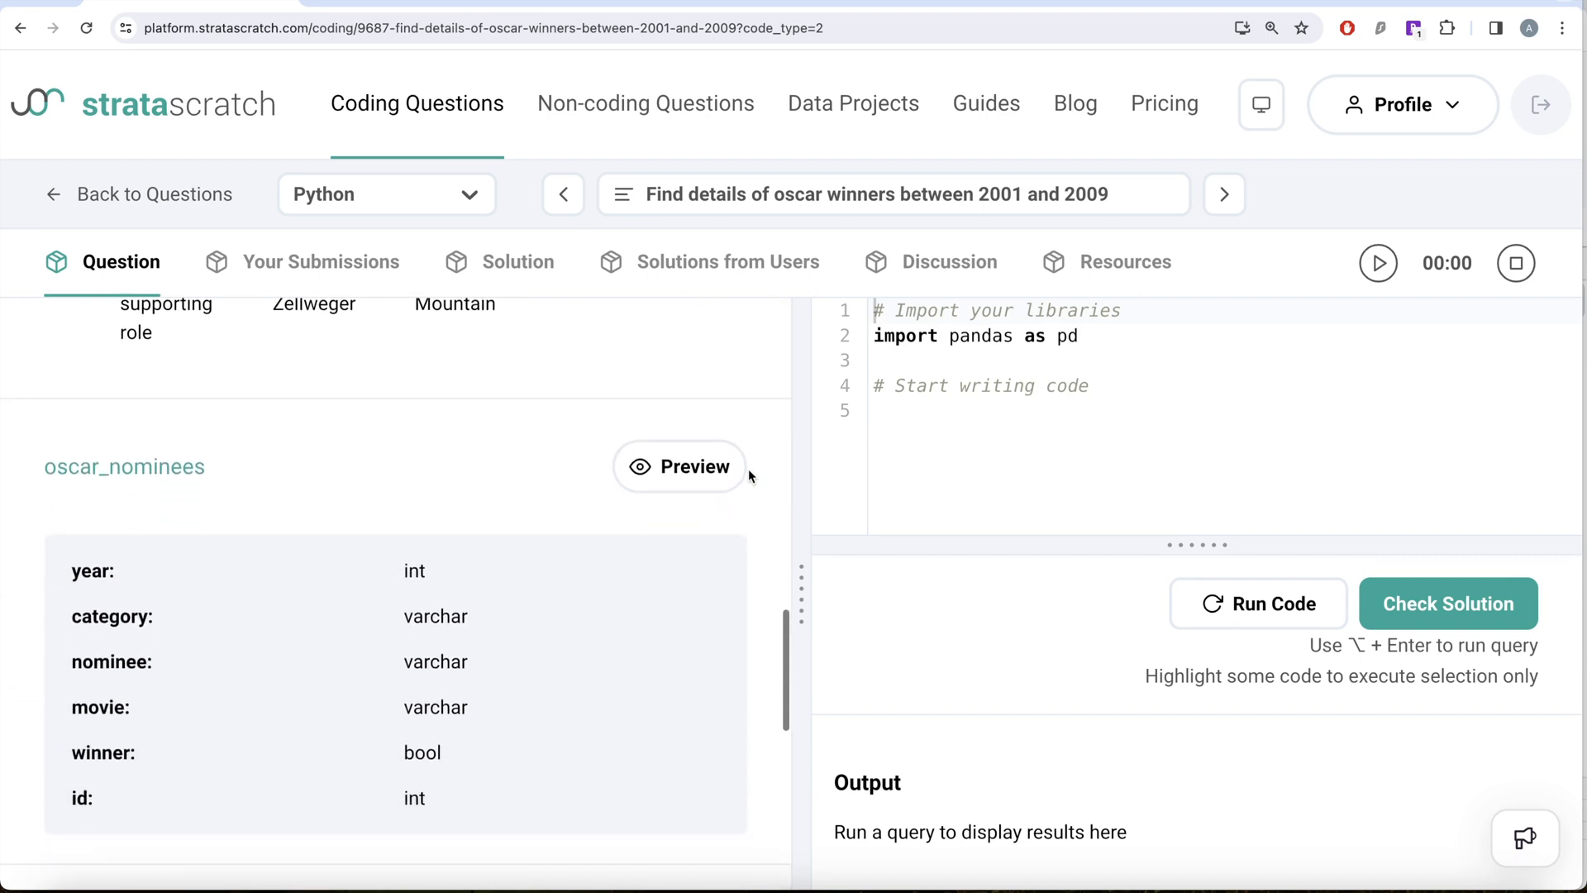
pyautogui.click(670, 413)
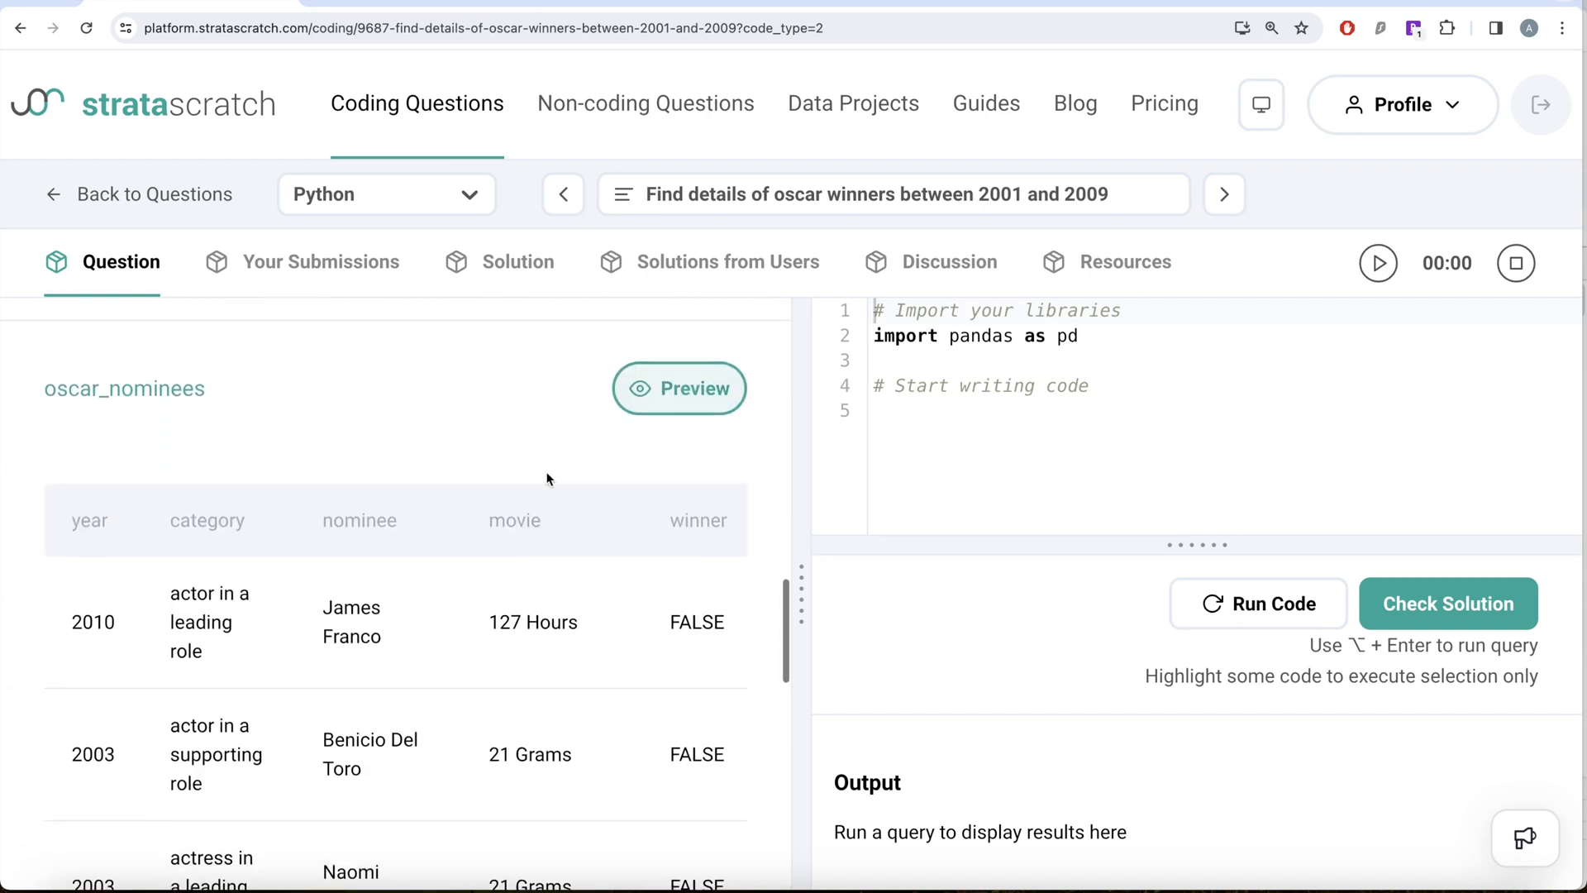
pyautogui.scroll(-1, 547, 478)
pyautogui.hscroll(3, 450, 502)
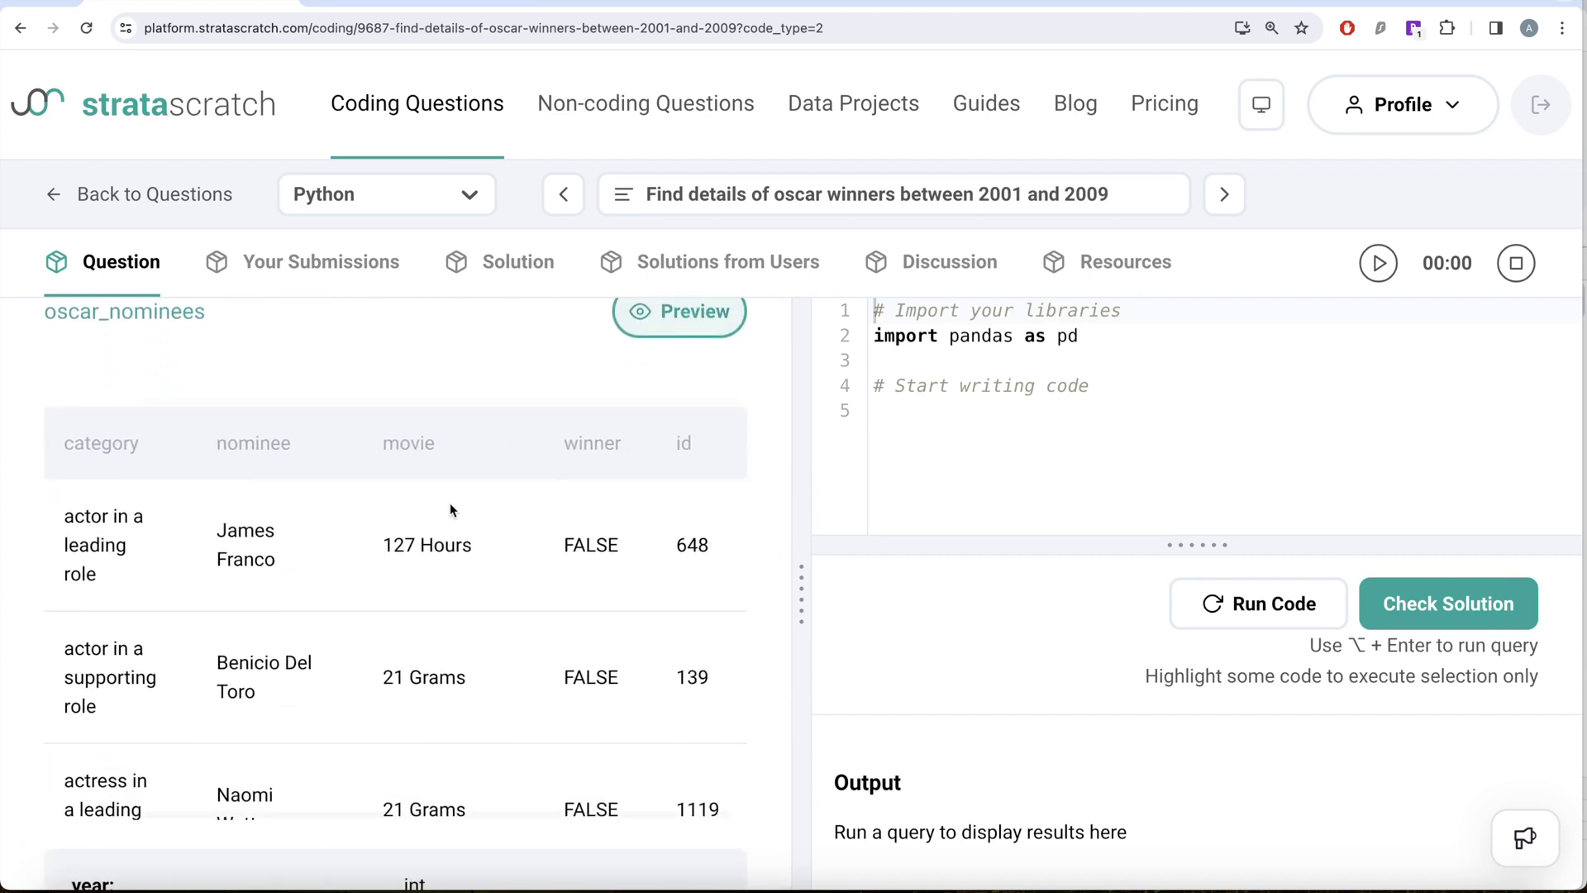
pyautogui.scroll(1, 449, 502)
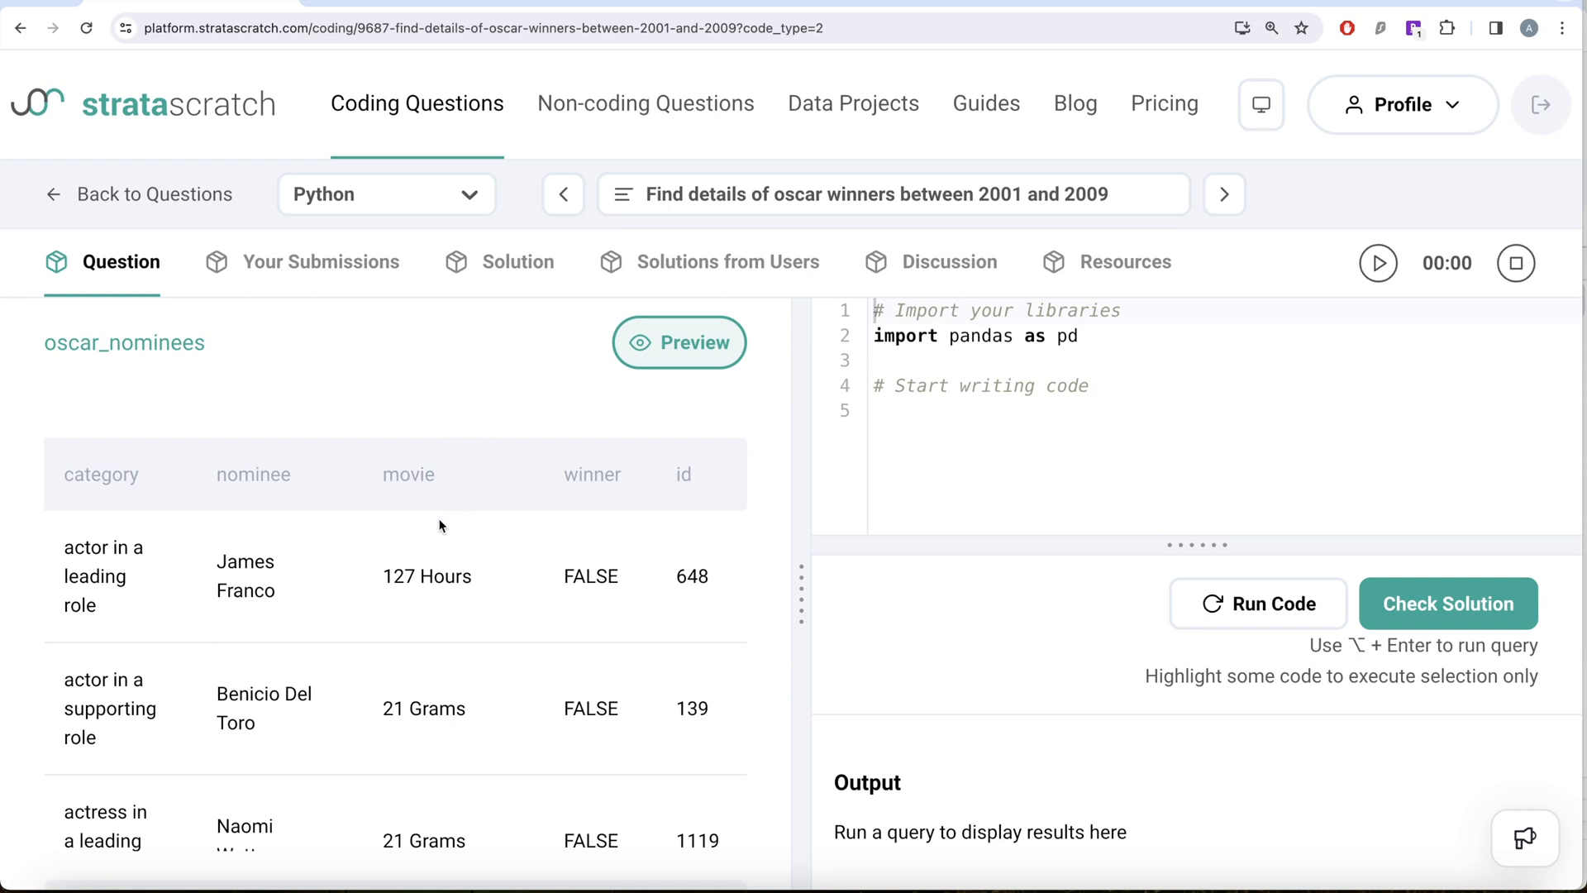
pyautogui.hscroll(-2, 439, 527)
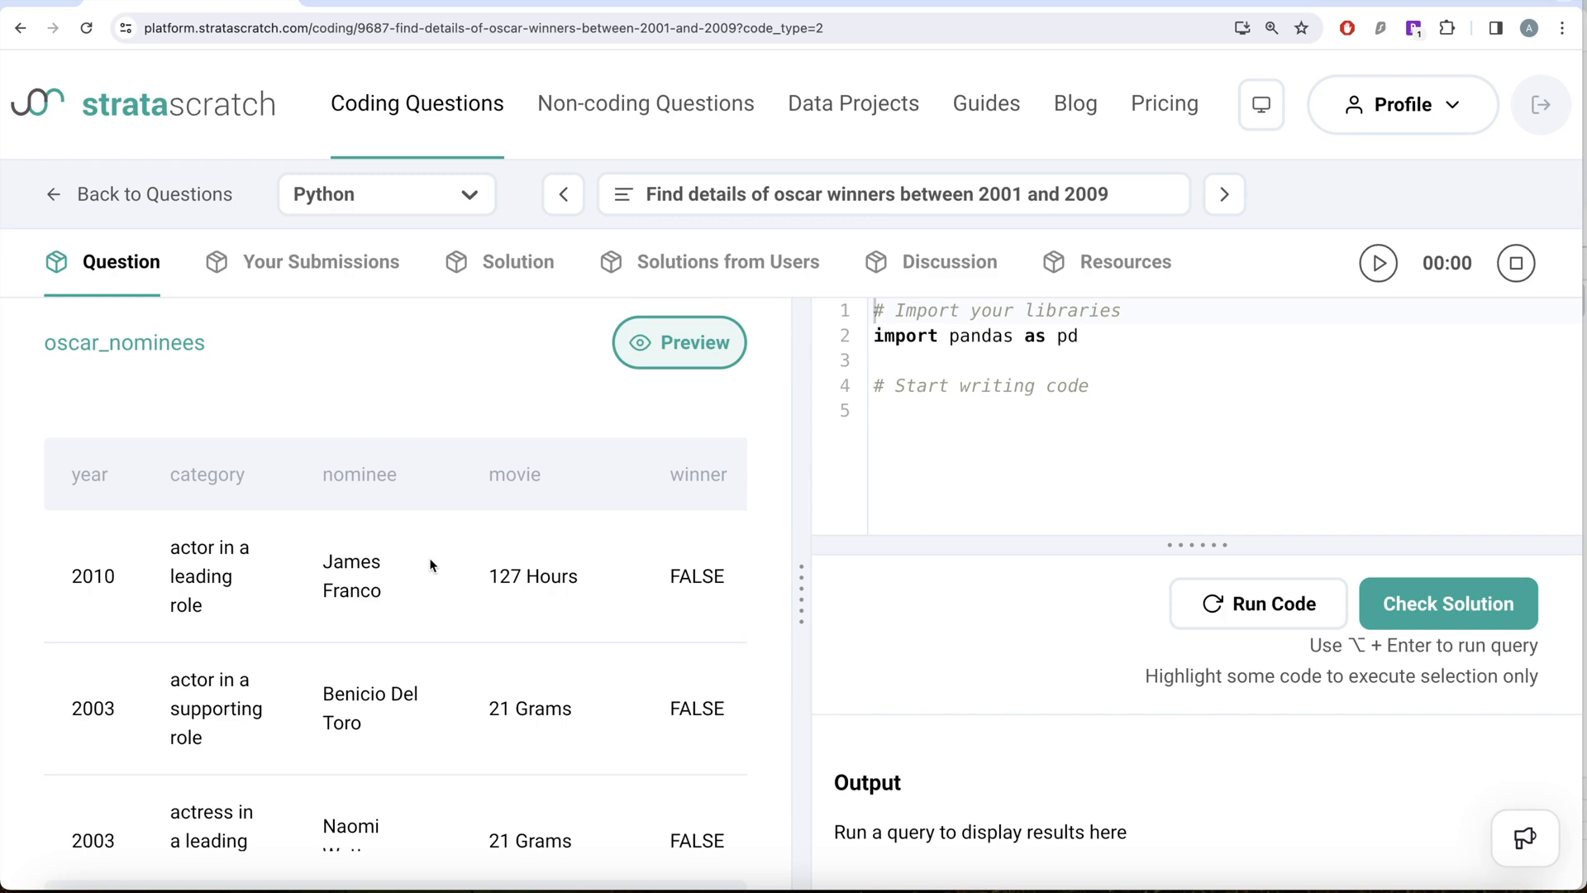
pyautogui.scroll(5, 374, 434)
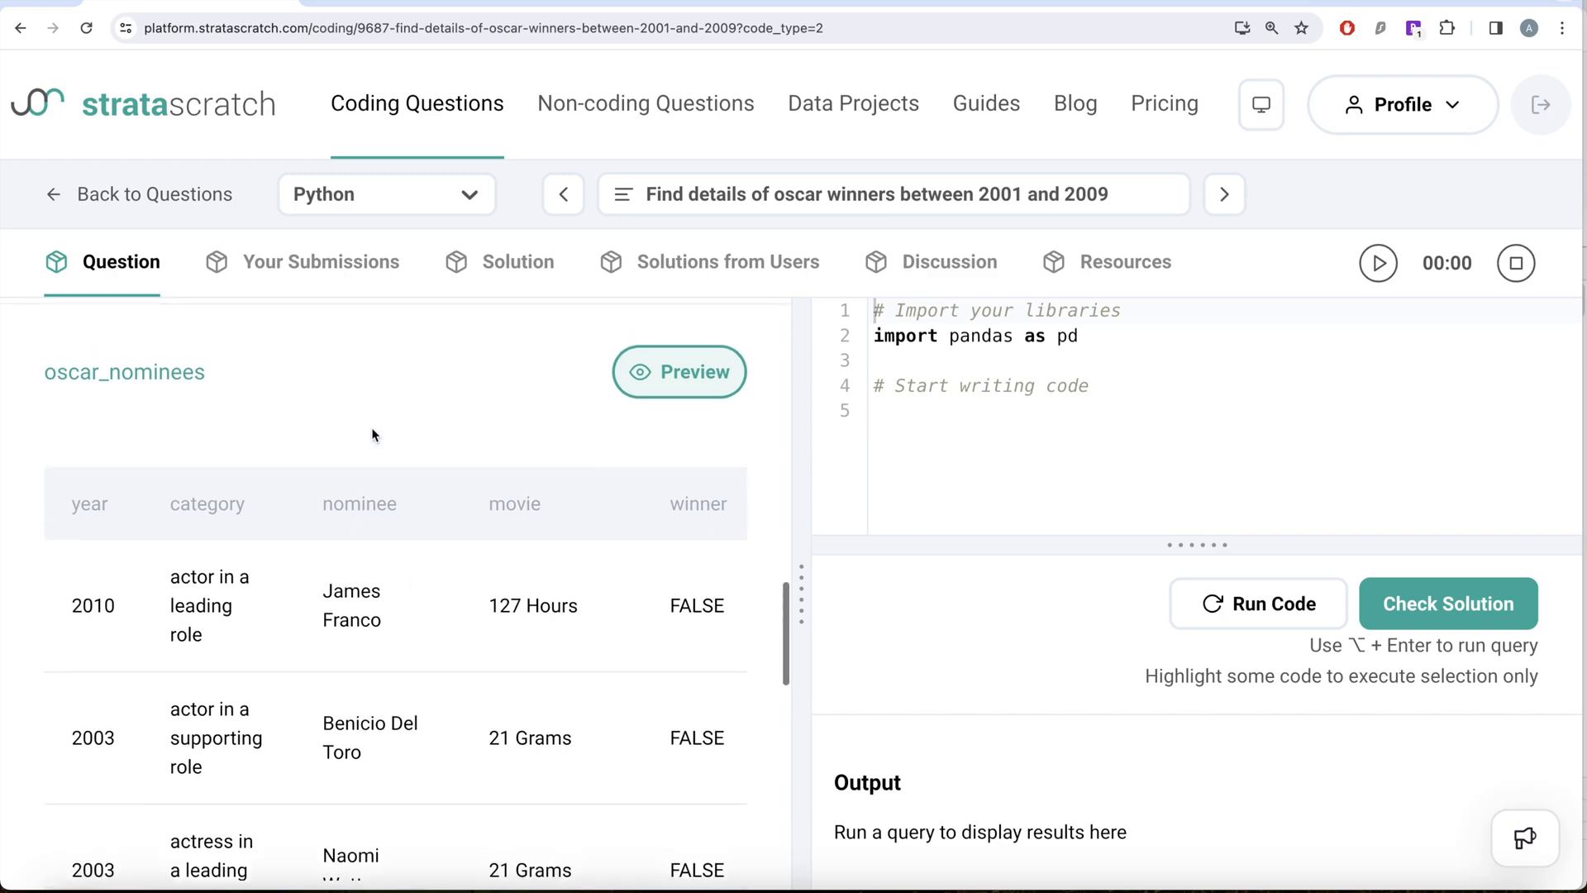
pyautogui.scroll(5, 373, 435)
pyautogui.scroll(5, 374, 434)
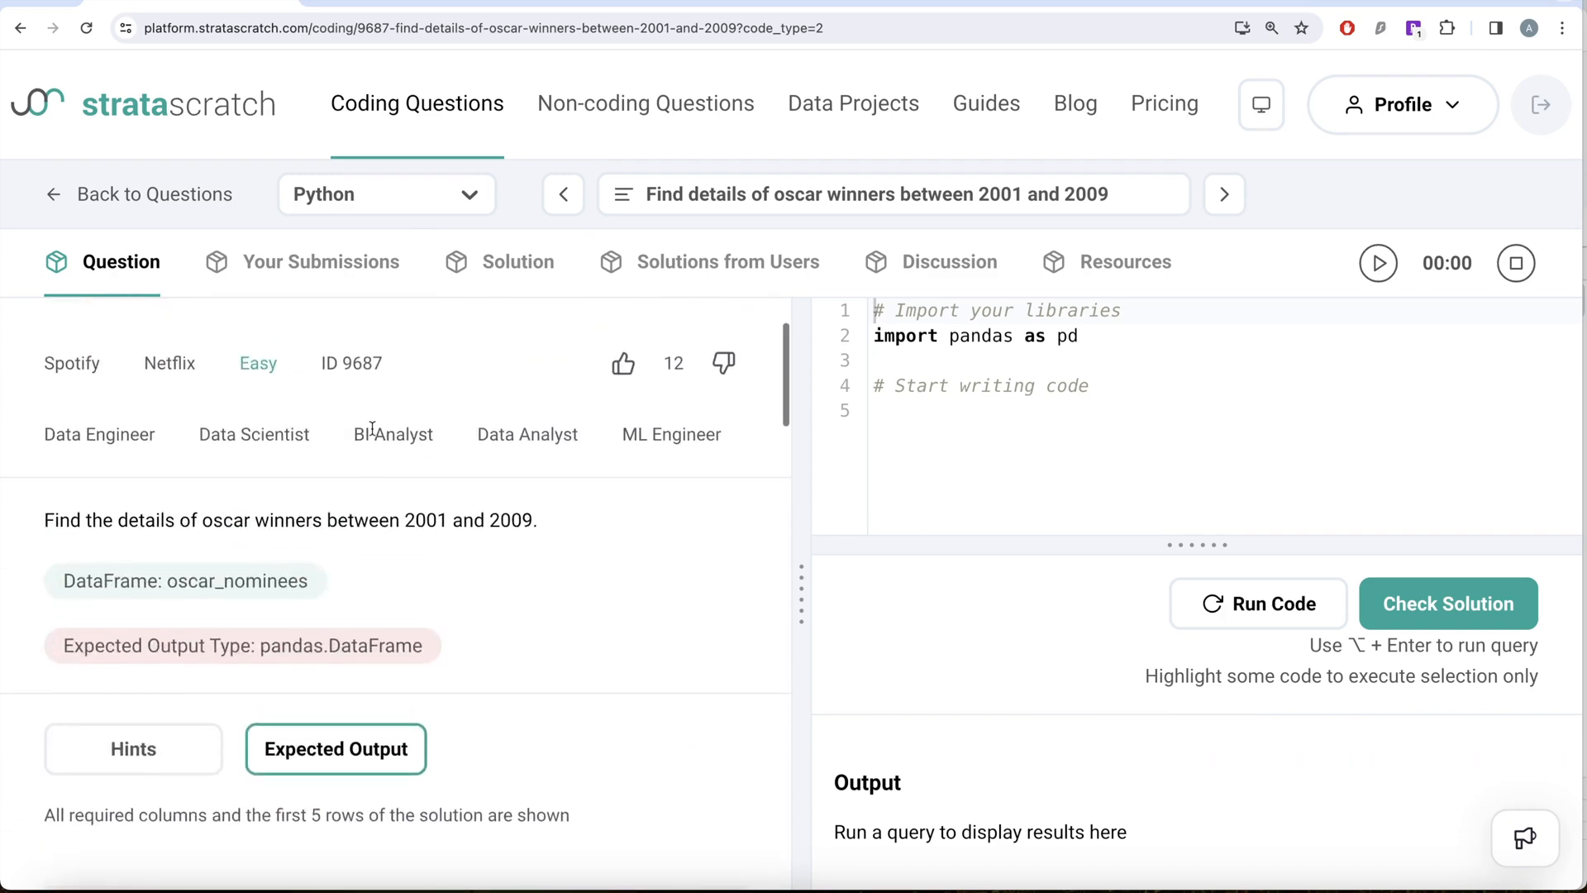
pyautogui.scroll(-1, 373, 434)
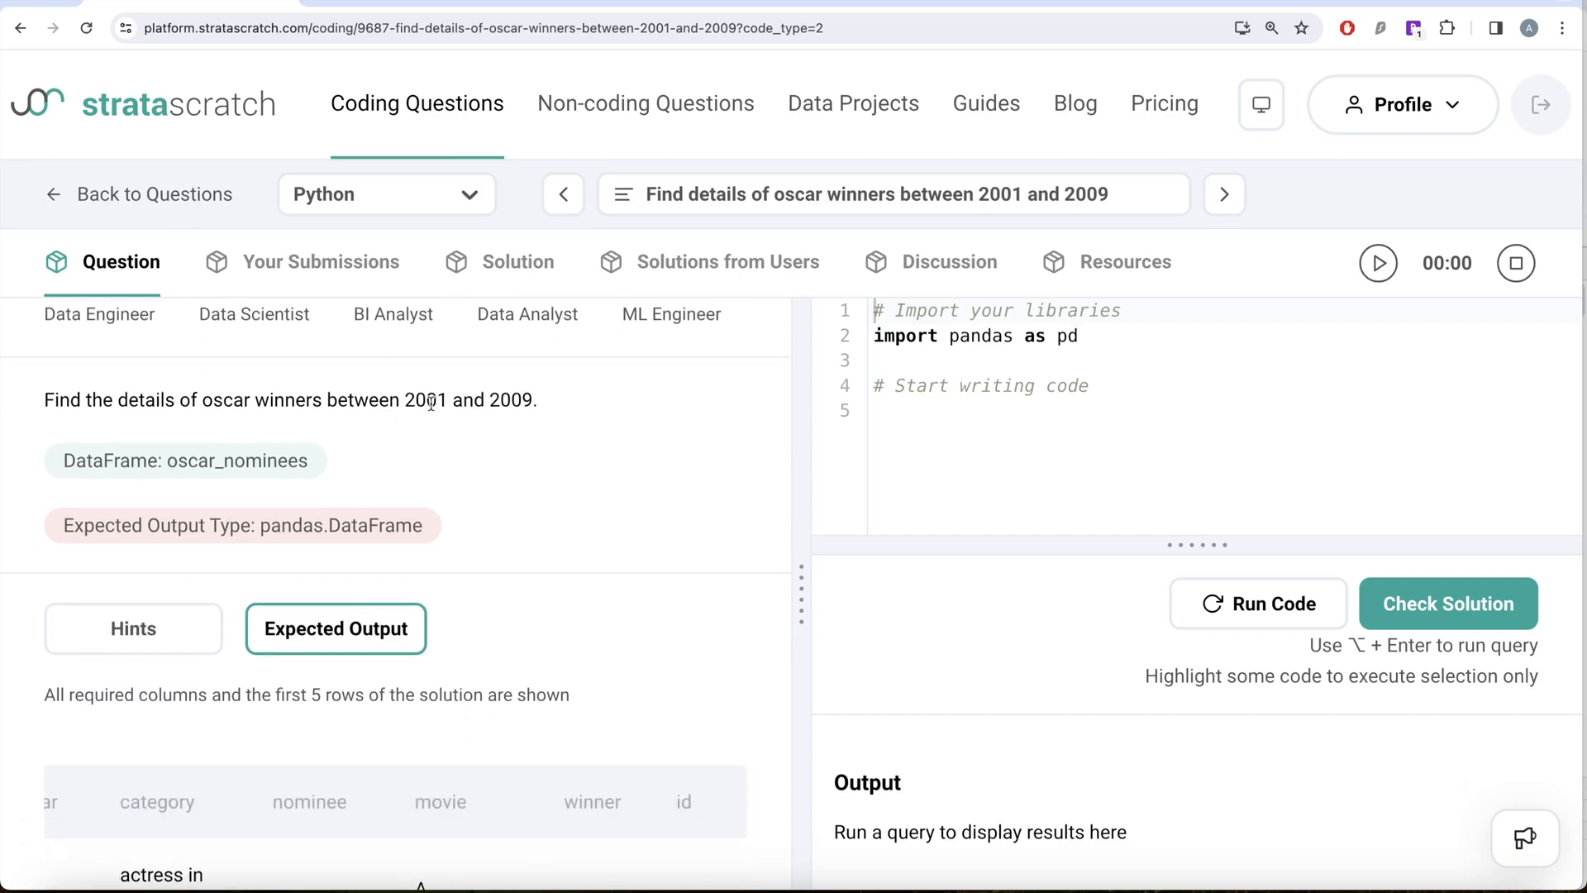
pyautogui.scroll(-5, 517, 420)
pyautogui.scroll(-4, 517, 419)
pyautogui.hscroll(-2, 516, 431)
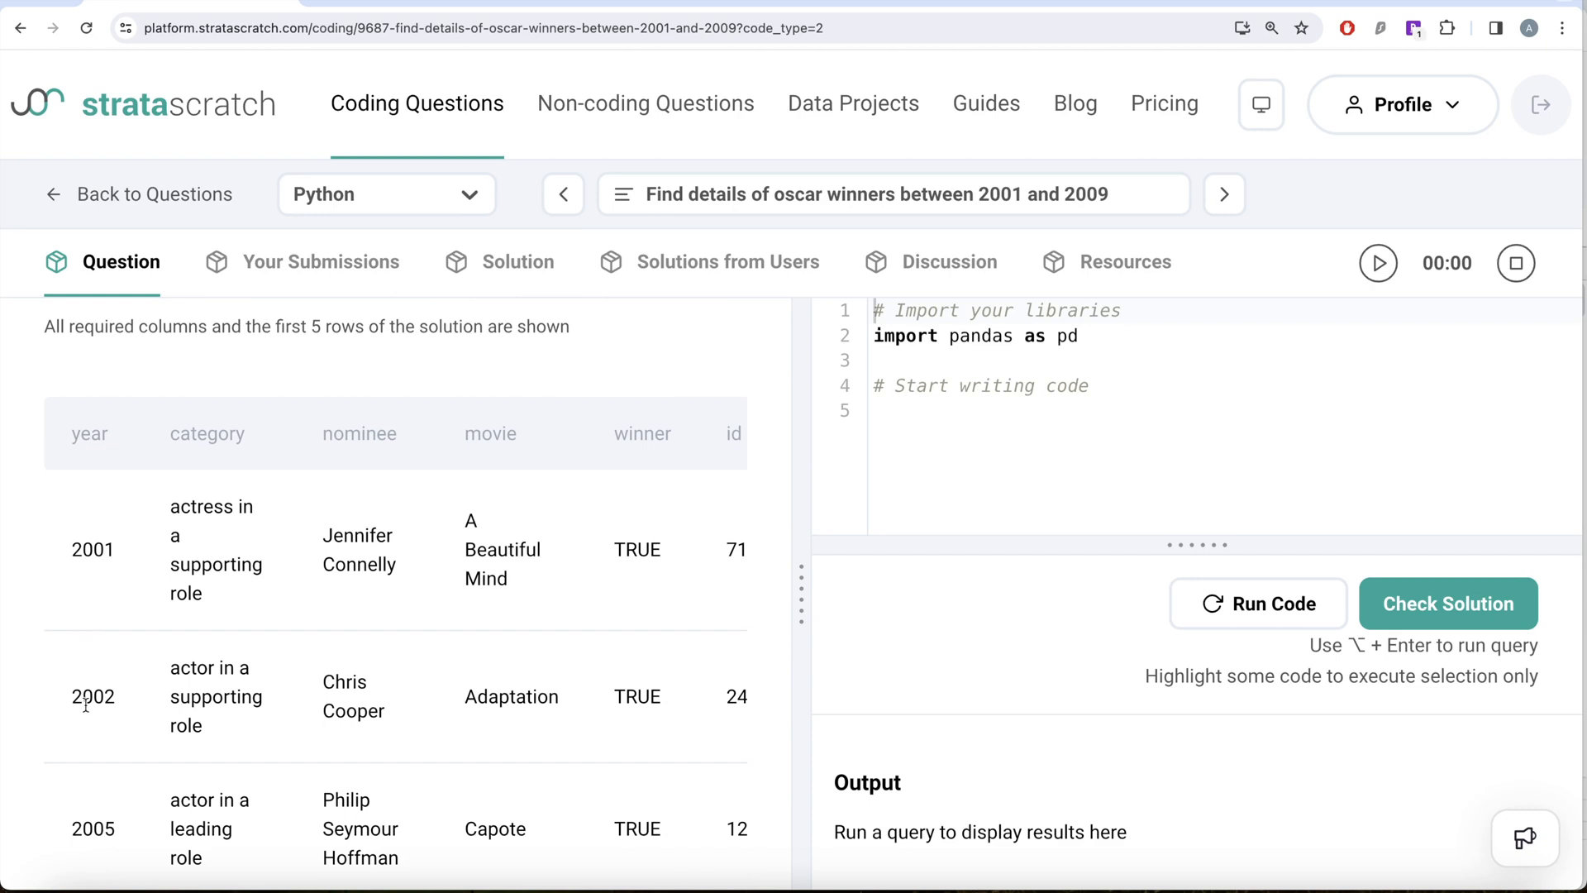
pyautogui.hscroll(2, 410, 604)
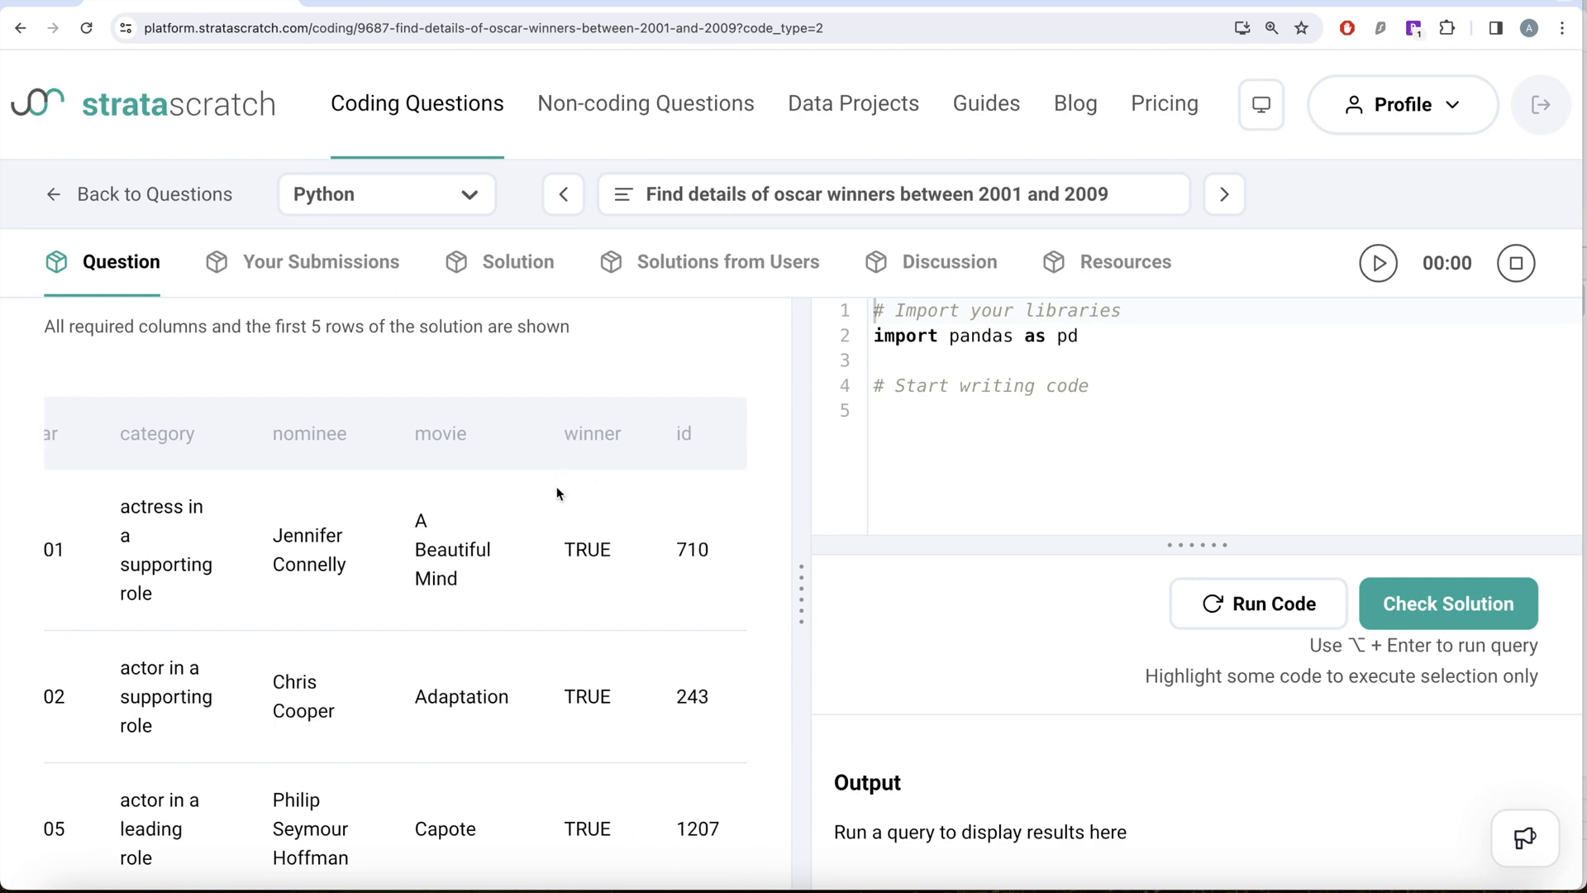
pyautogui.moveTo(954, 421)
pyautogui.scroll(5, 575, 425)
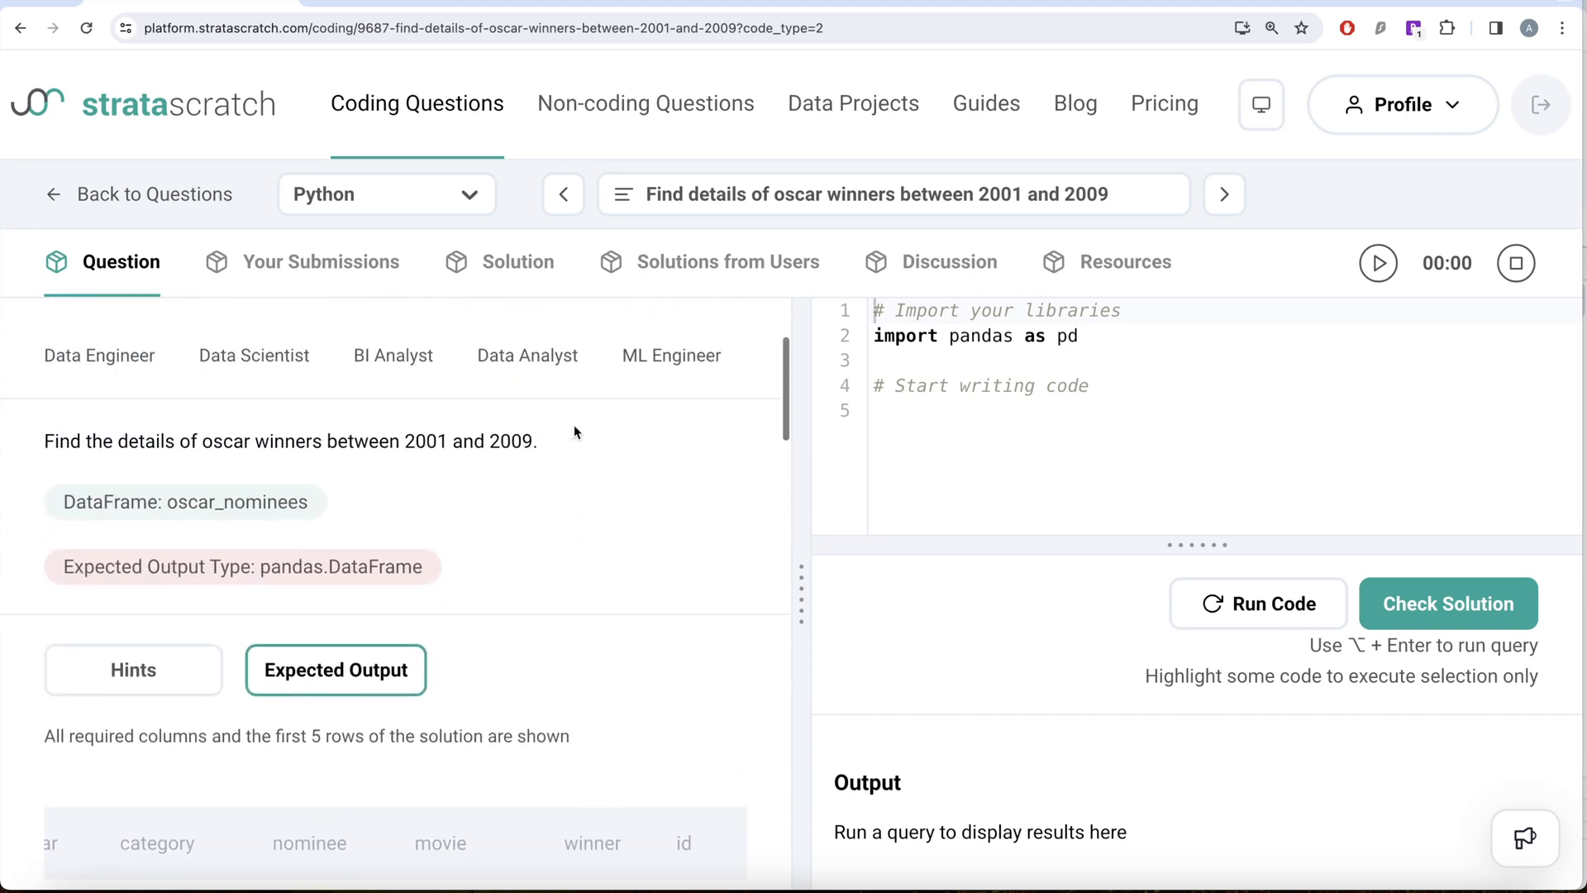
# Step: Begin the solution code on line 5 beneath the pandas import
pyautogui.click(955, 410)
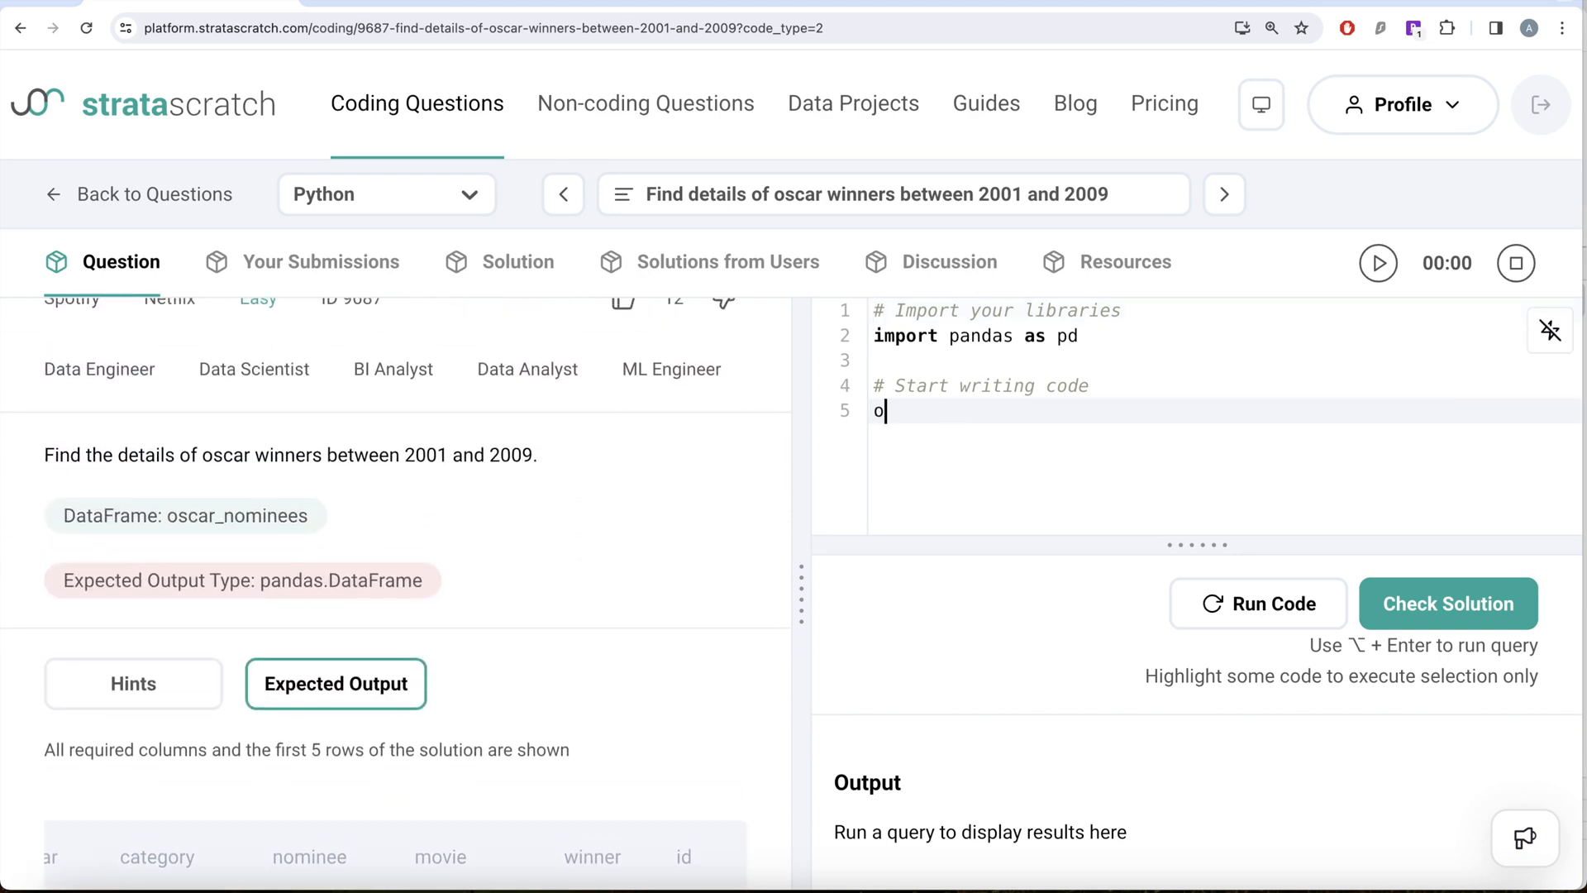
pyautogui.write('oscar')
pyautogui.write('_nomin')
pyautogui.write('ees')
pyautogui.write("['")
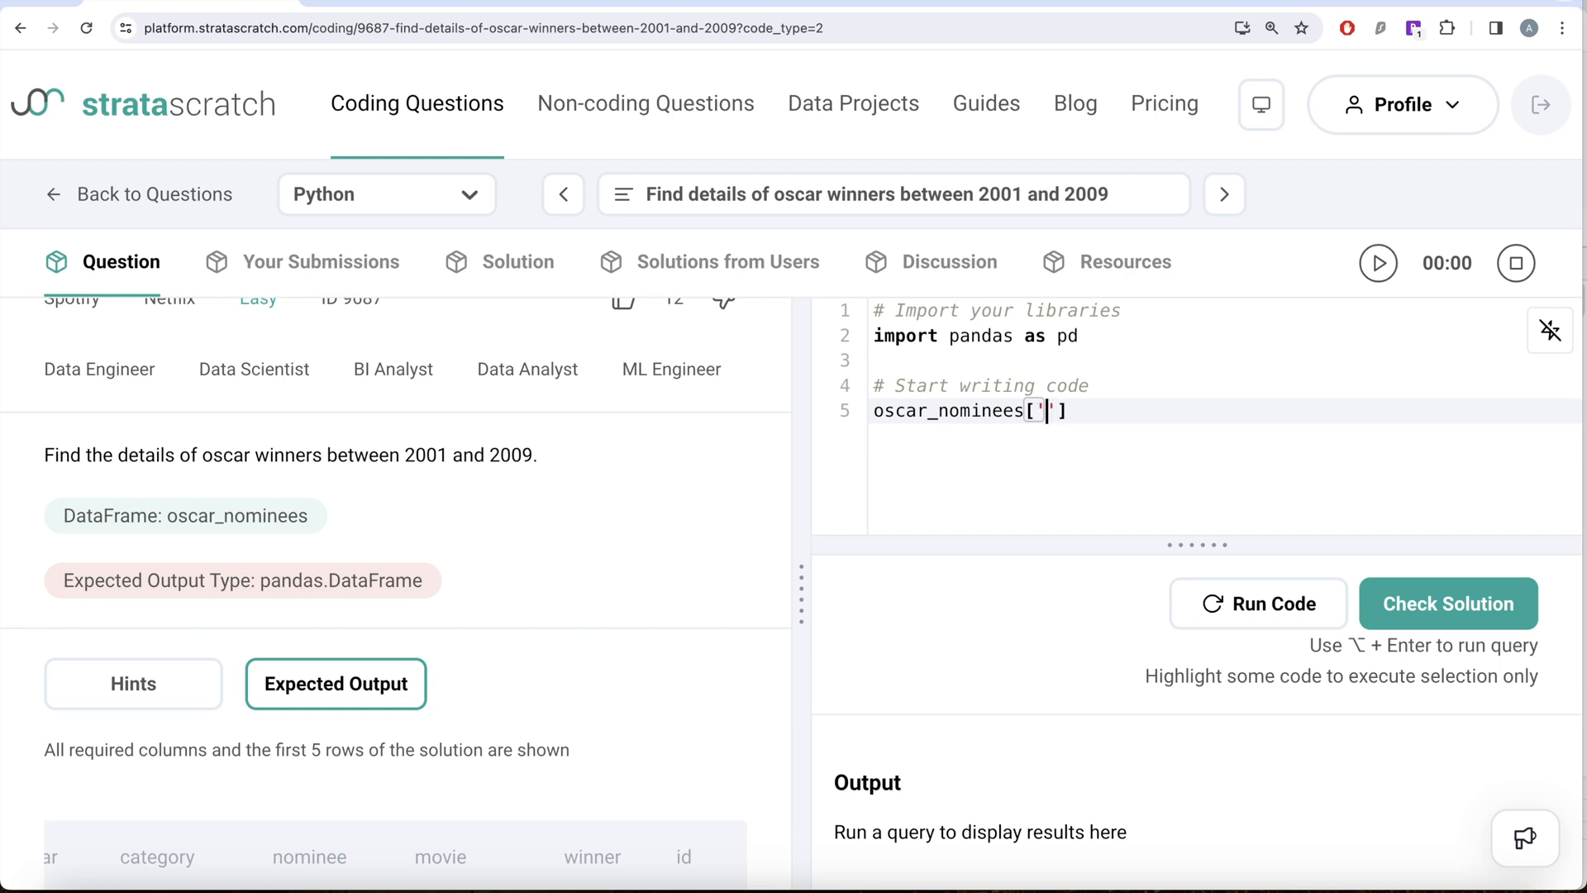
pyautogui.write("year'")
pyautogui.write('].betw')
pyautogui.write('een(20')
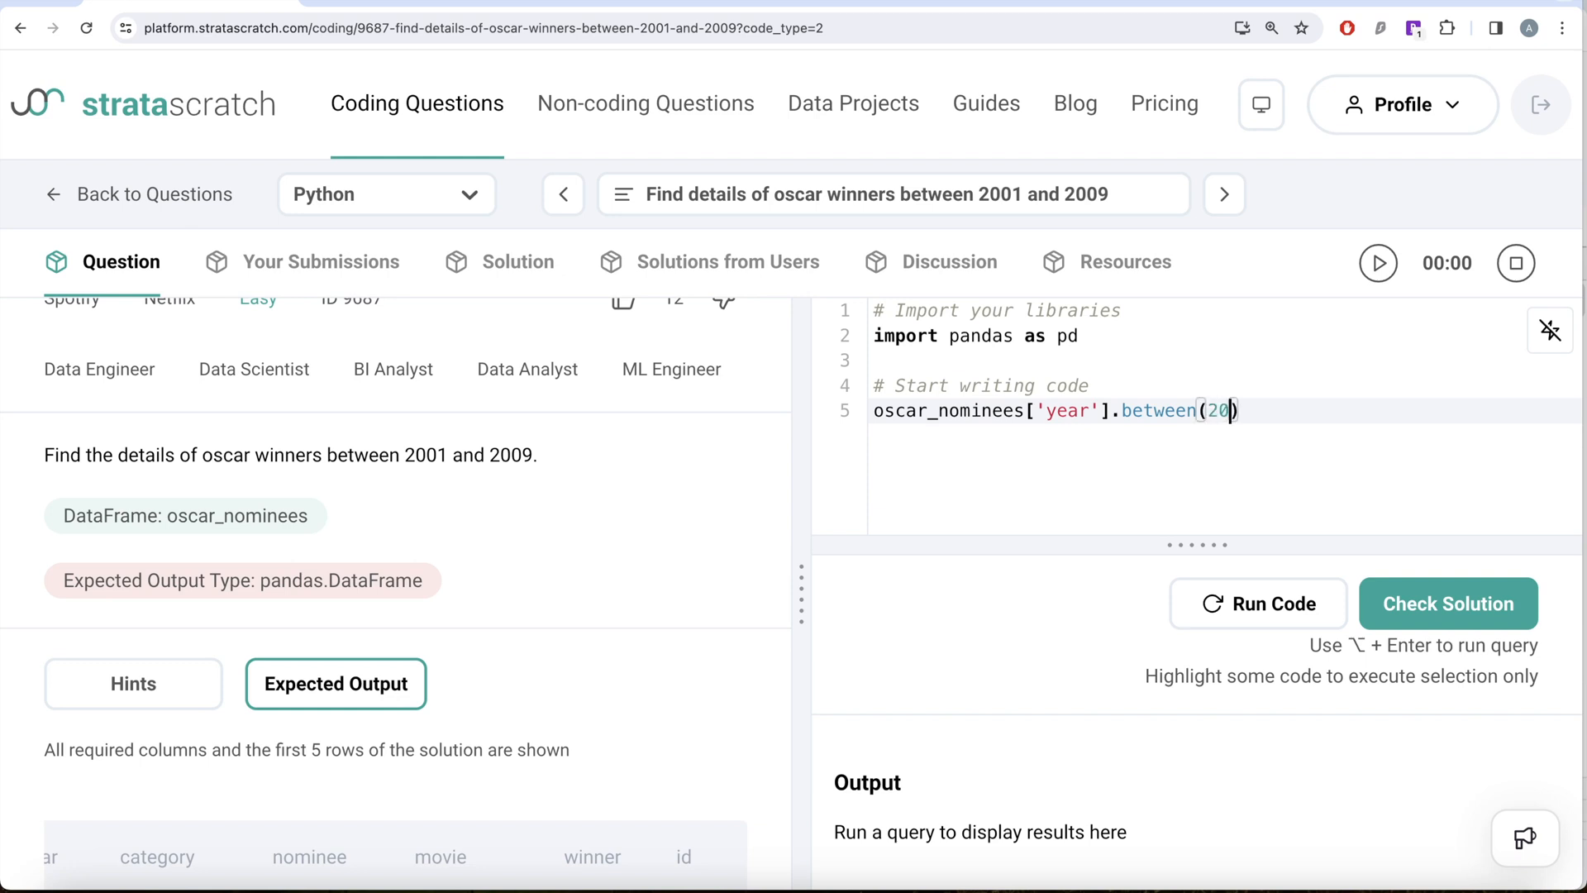
pyautogui.write('01,2009')
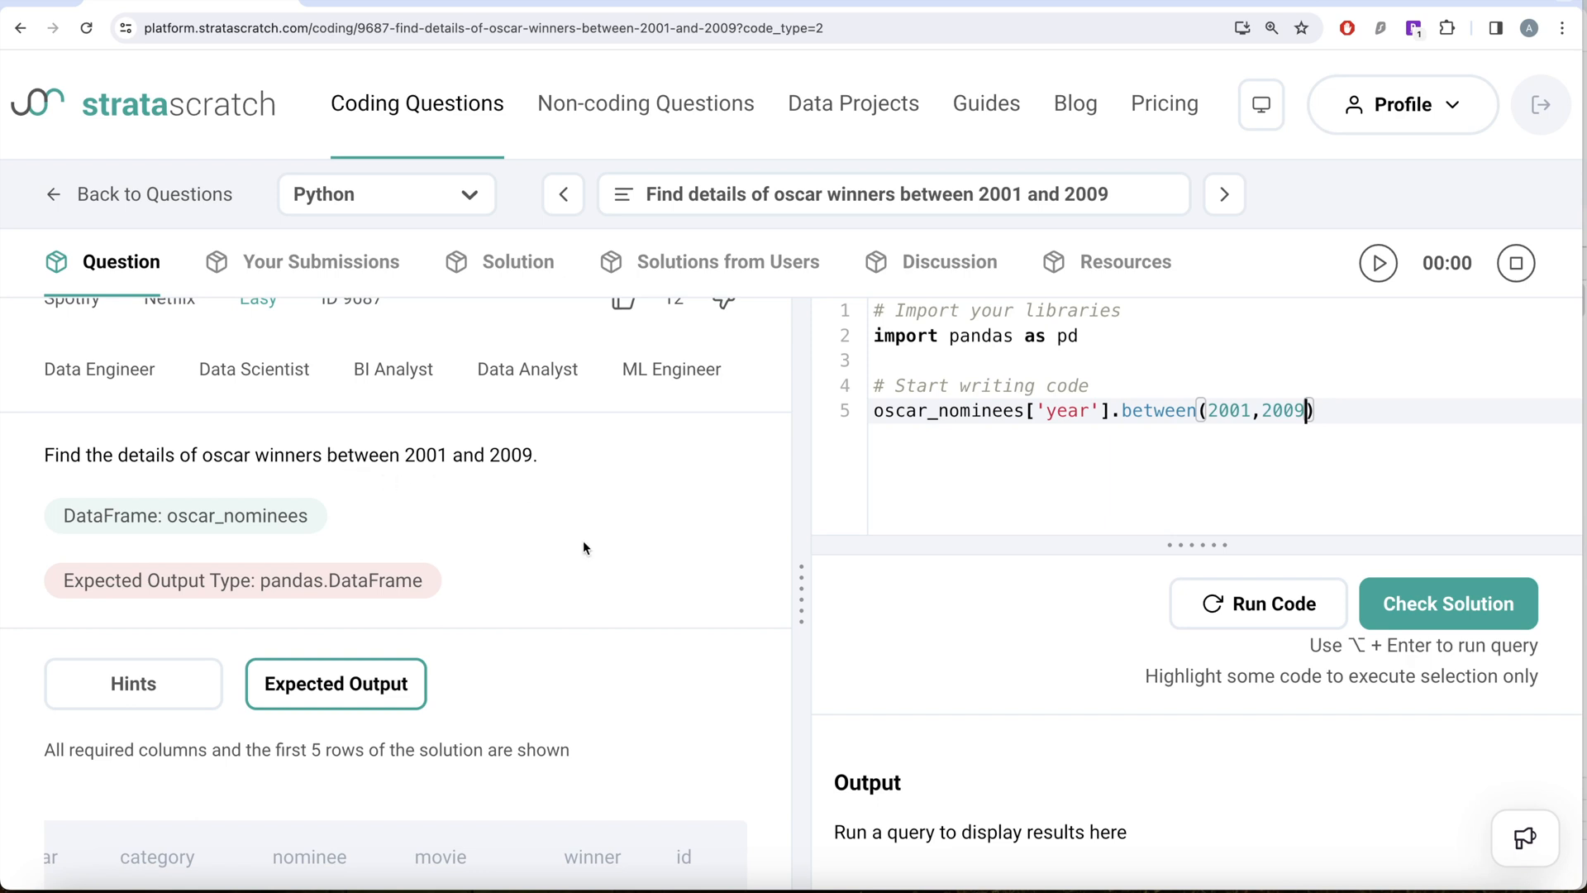
pyautogui.scroll(-3, 584, 540)
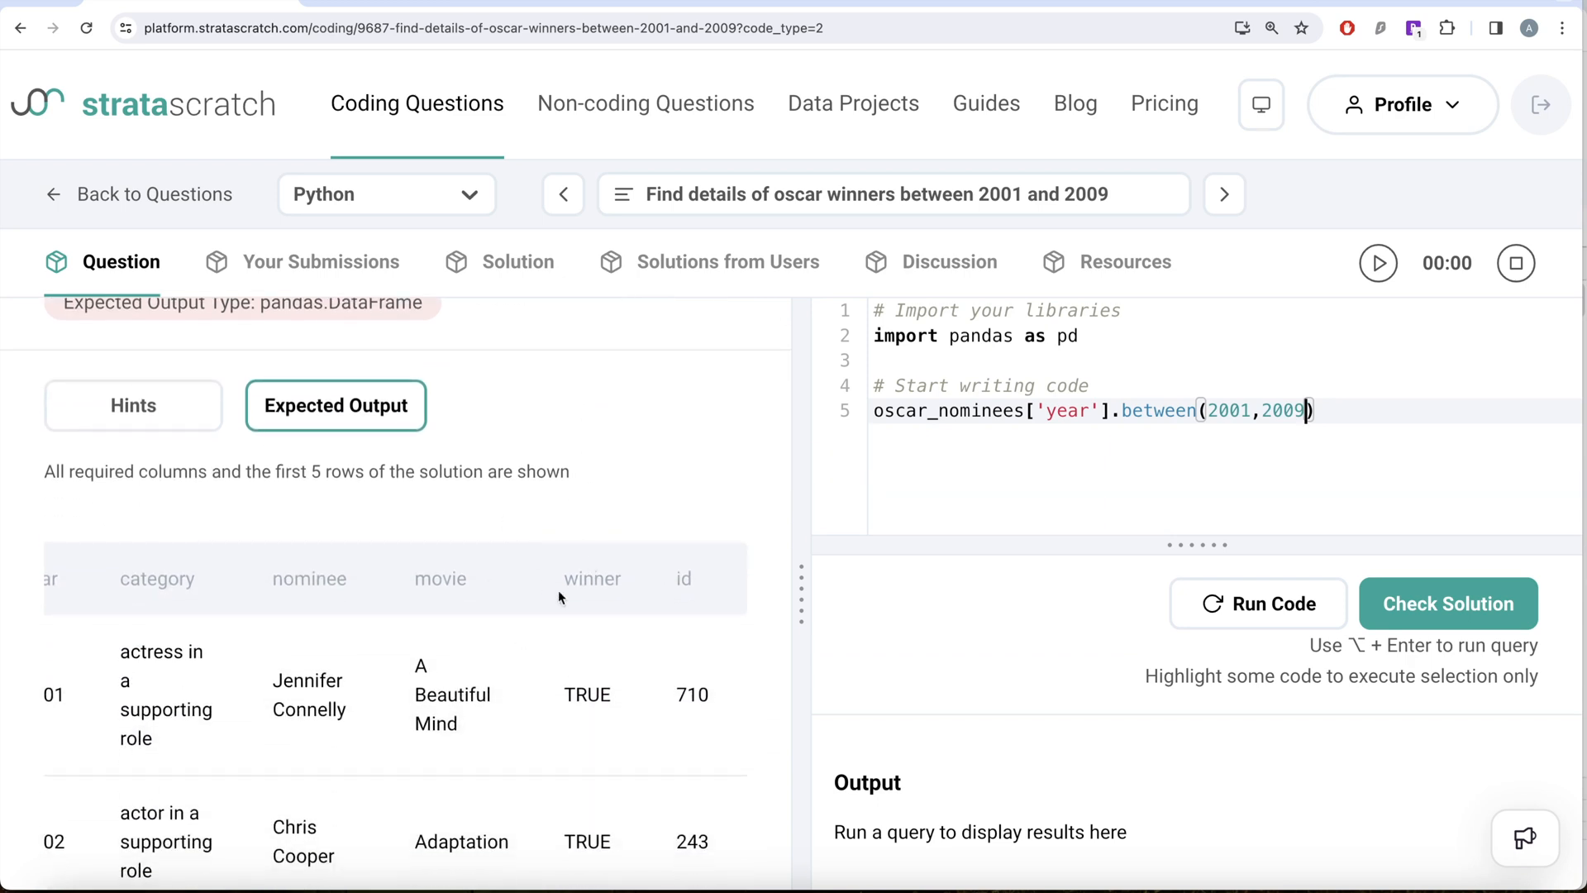
# Step: Write (oscar_nominees['year'].between(2001,2009)) & (oscar_nominees['winner']==True), parenthesising each condition
pyautogui.click(1346, 419)
pyautogui.write('& o')
pyautogui.write('scar_n')
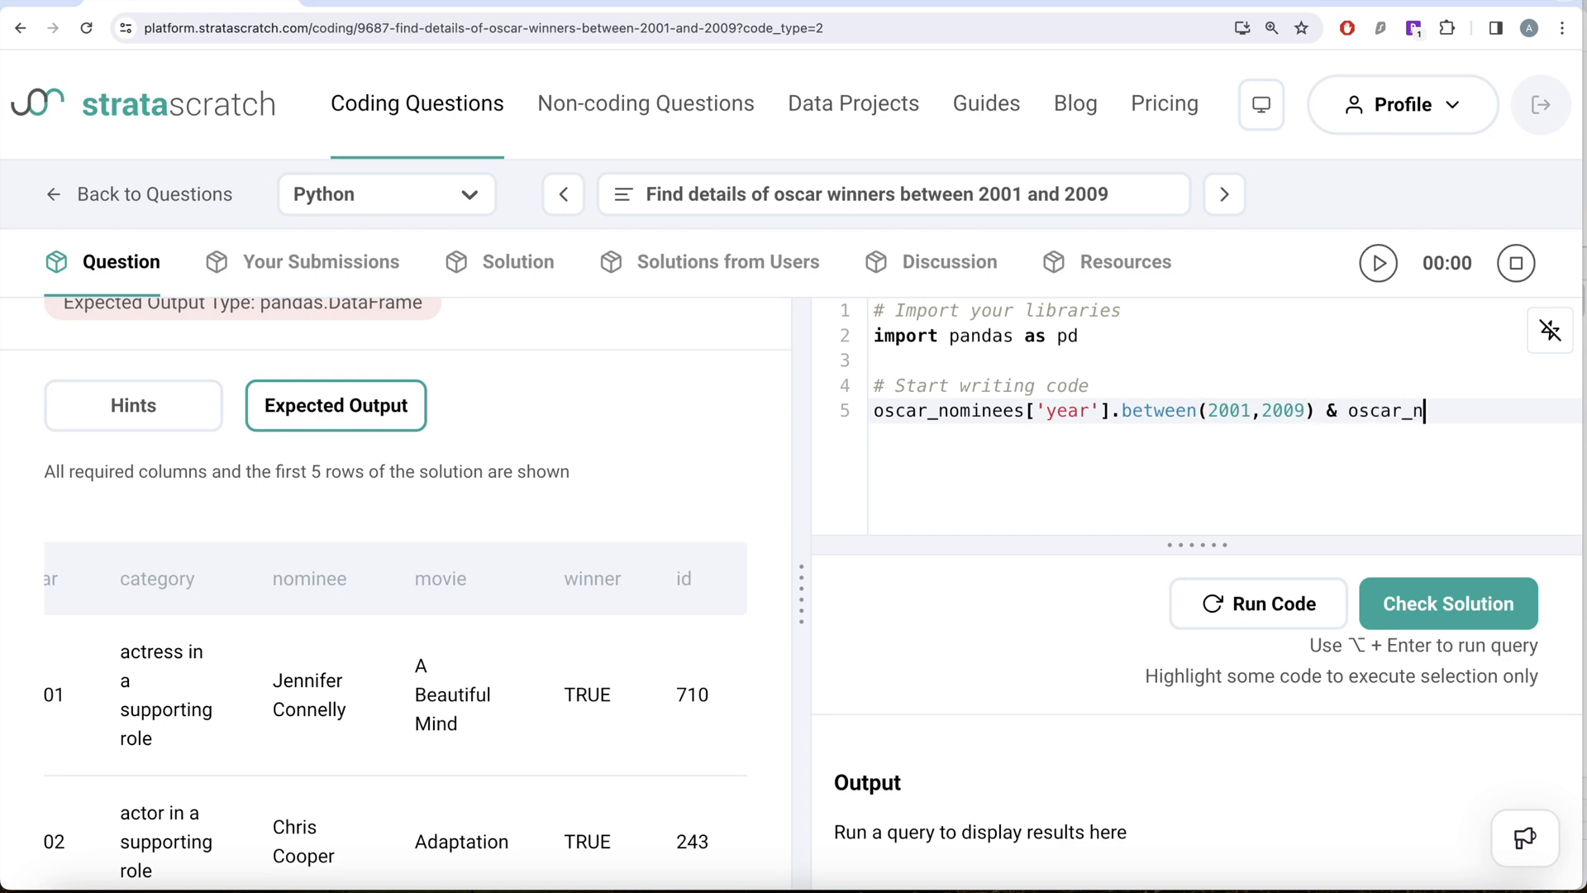
pyautogui.write('ominees')
pyautogui.write("['winner'")
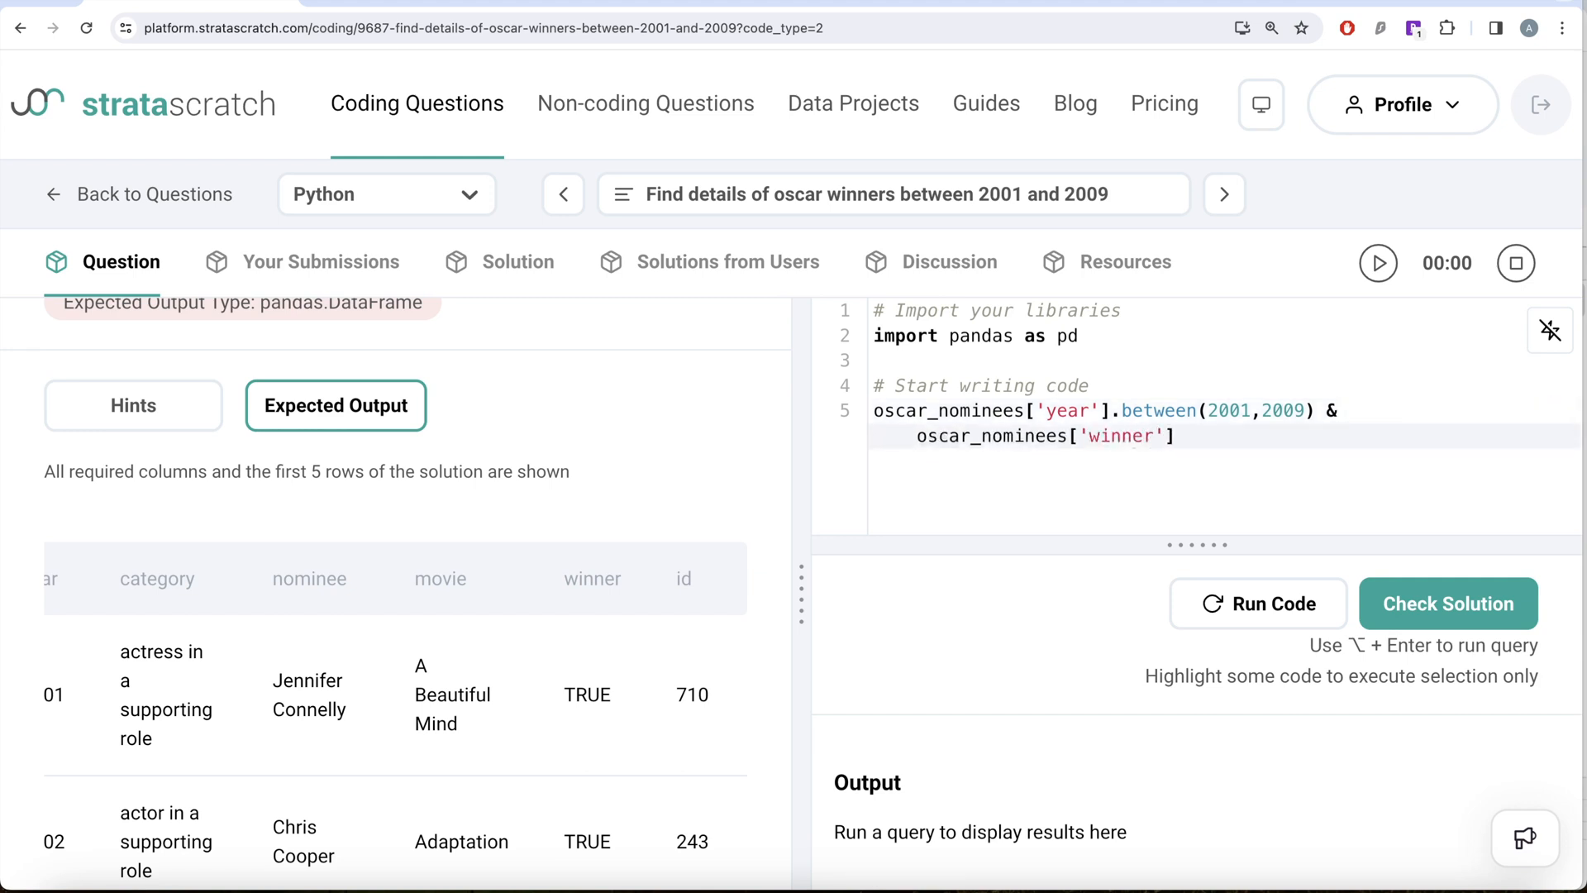
pyautogui.write(']==Tru')
pyautogui.write('e')
pyautogui.click(875, 410)
pyautogui.write('(')
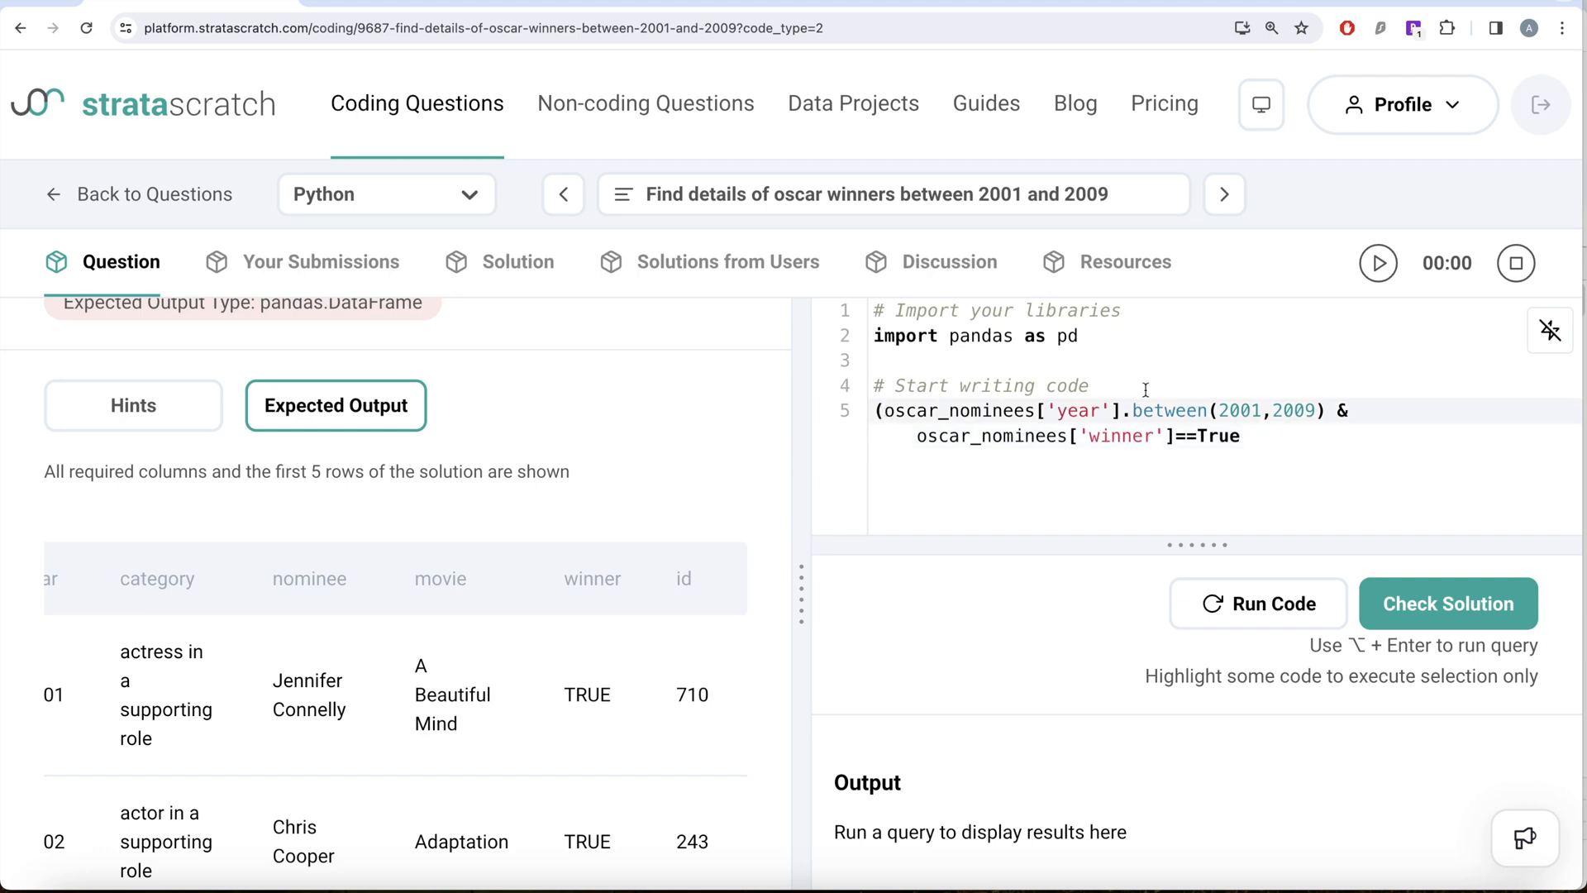
pyautogui.click(1328, 410)
pyautogui.write(')')
pyautogui.click(919, 435)
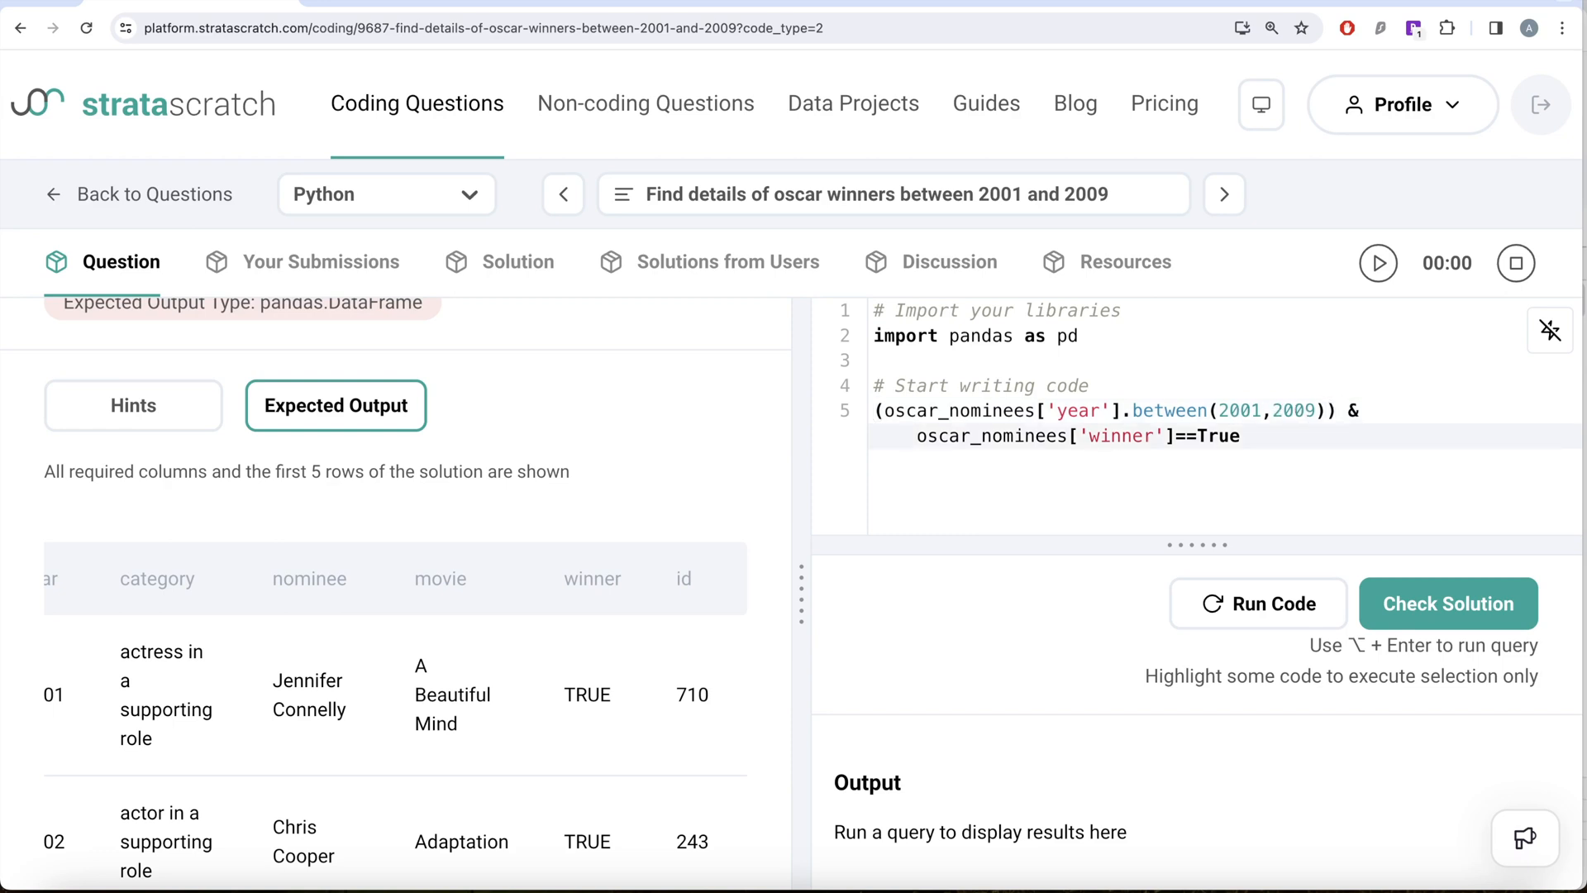
pyautogui.write('(')
pyautogui.click(1257, 435)
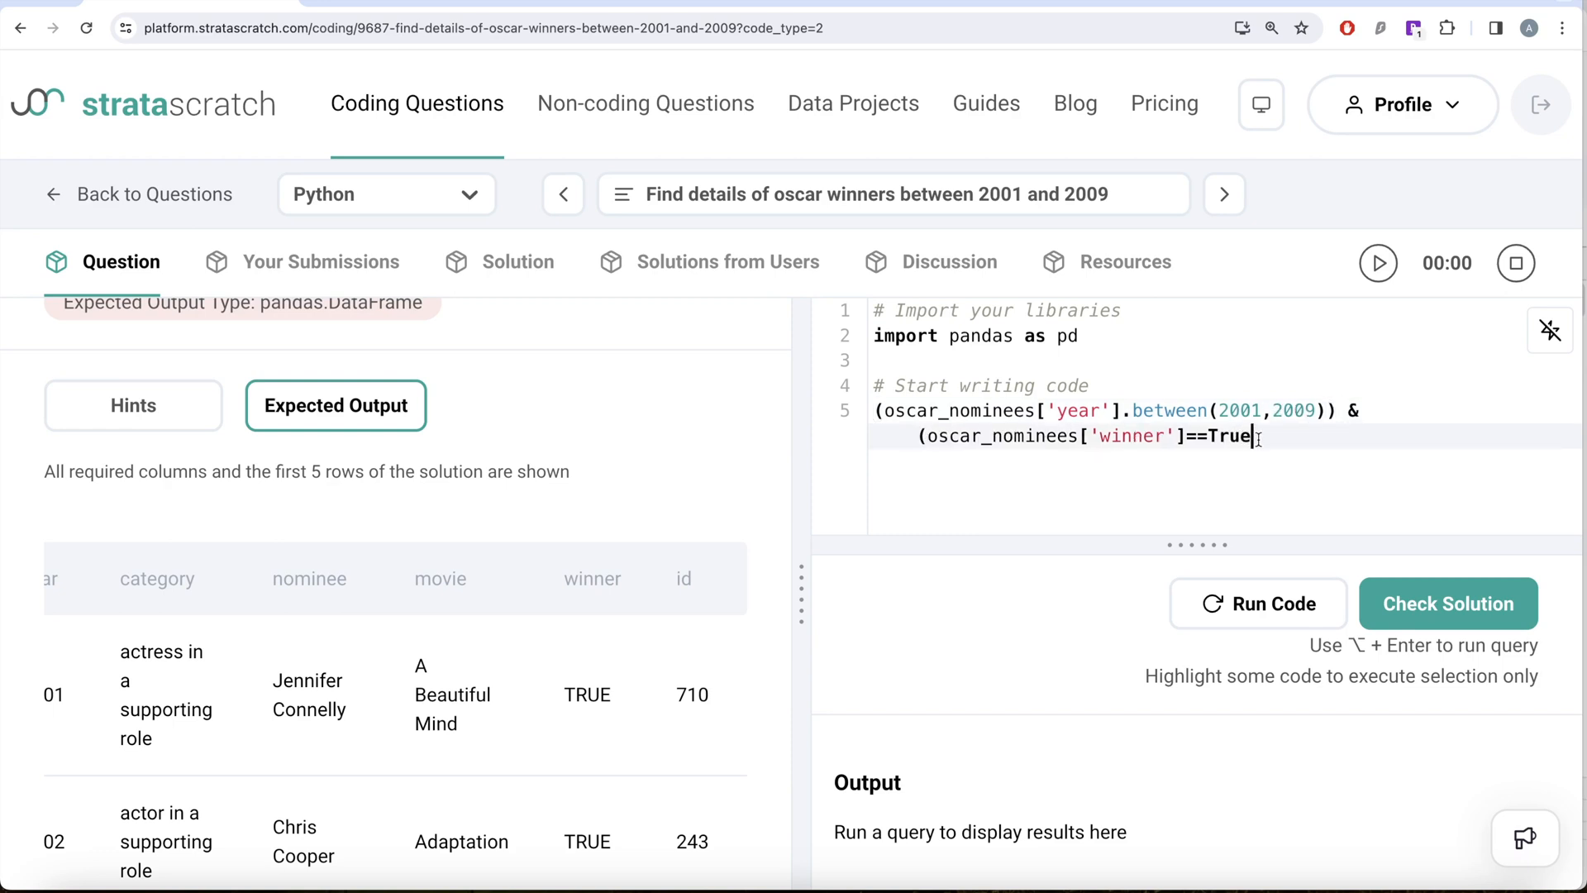
pyautogui.write(')')
pyautogui.scroll(3, 668, 431)
pyautogui.scroll(3, 668, 430)
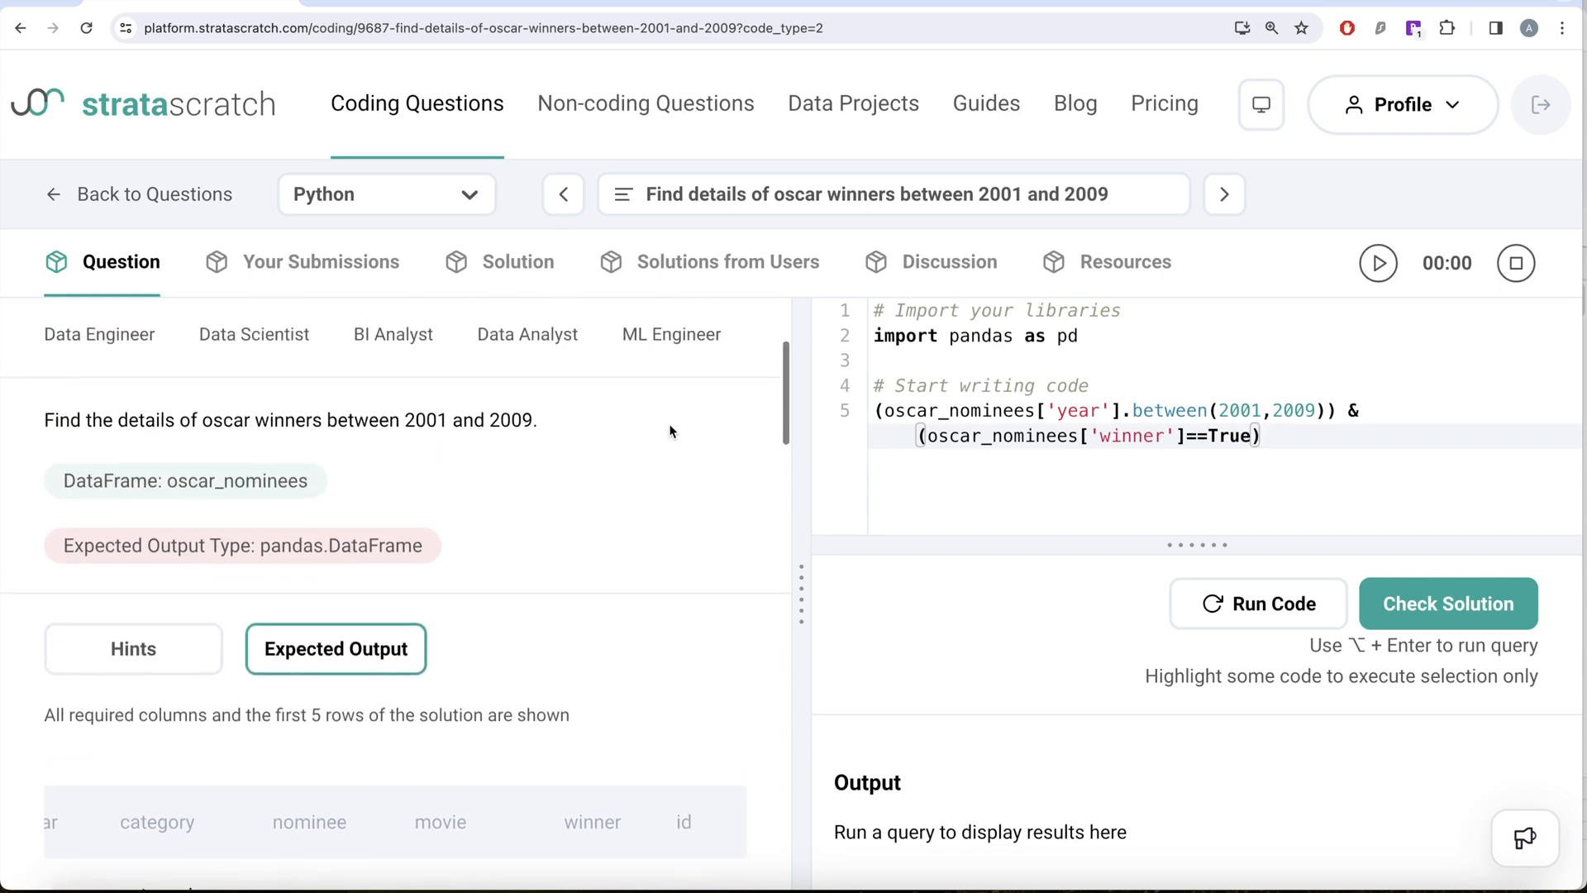
# Step: Wrap the combined conditions as oscar_nominees[...] and run it, executing in about 0.003 s
pyautogui.click(877, 411)
pyautogui.write('oscar_nomin')
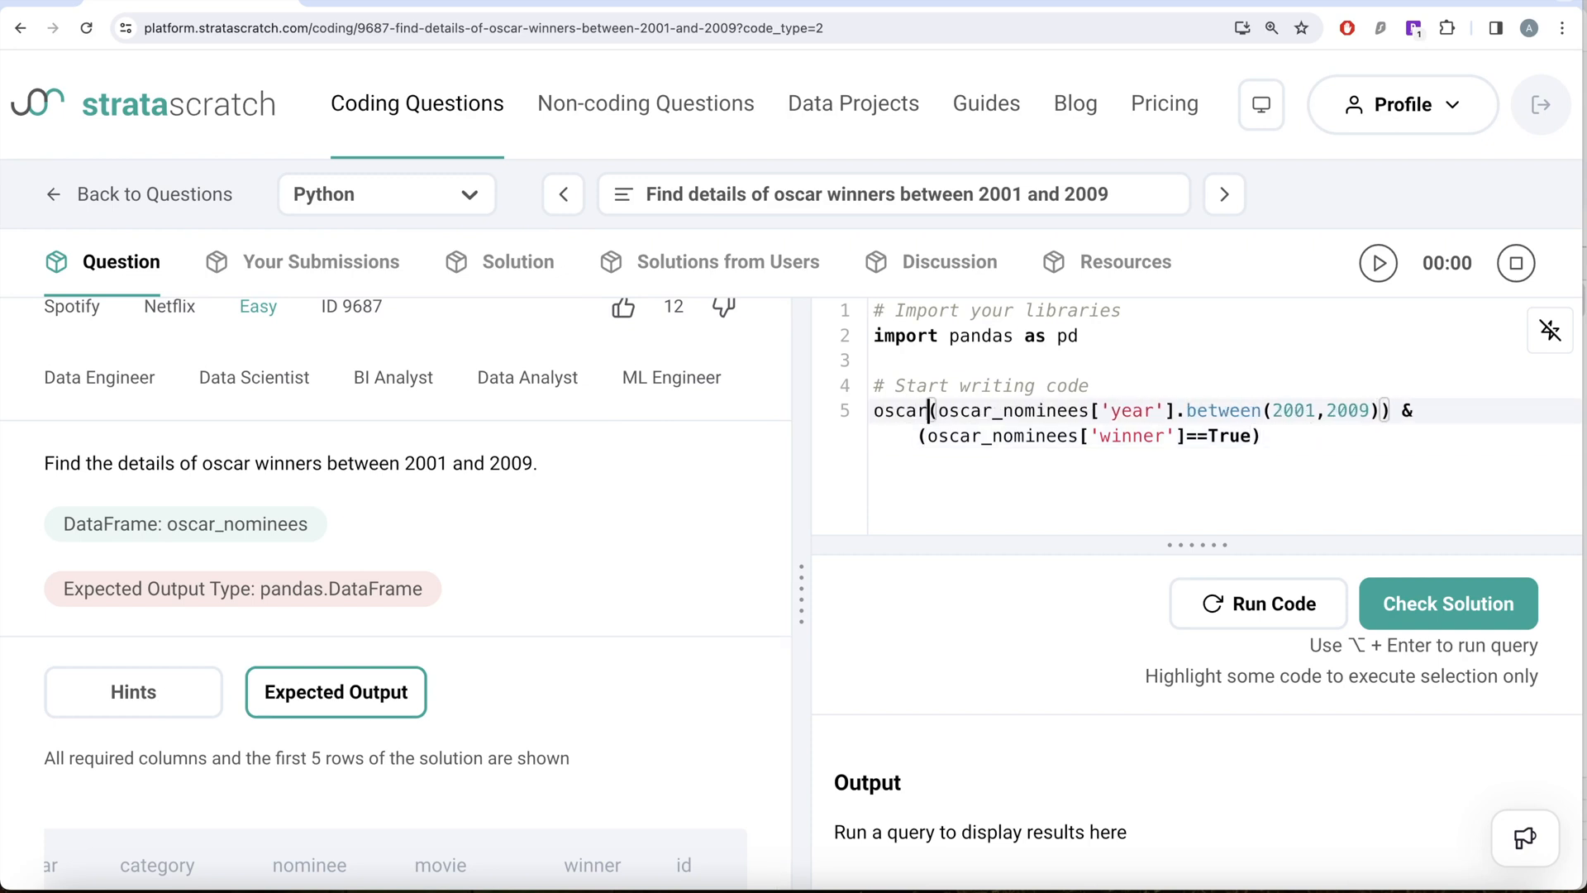
pyautogui.write('ees[')
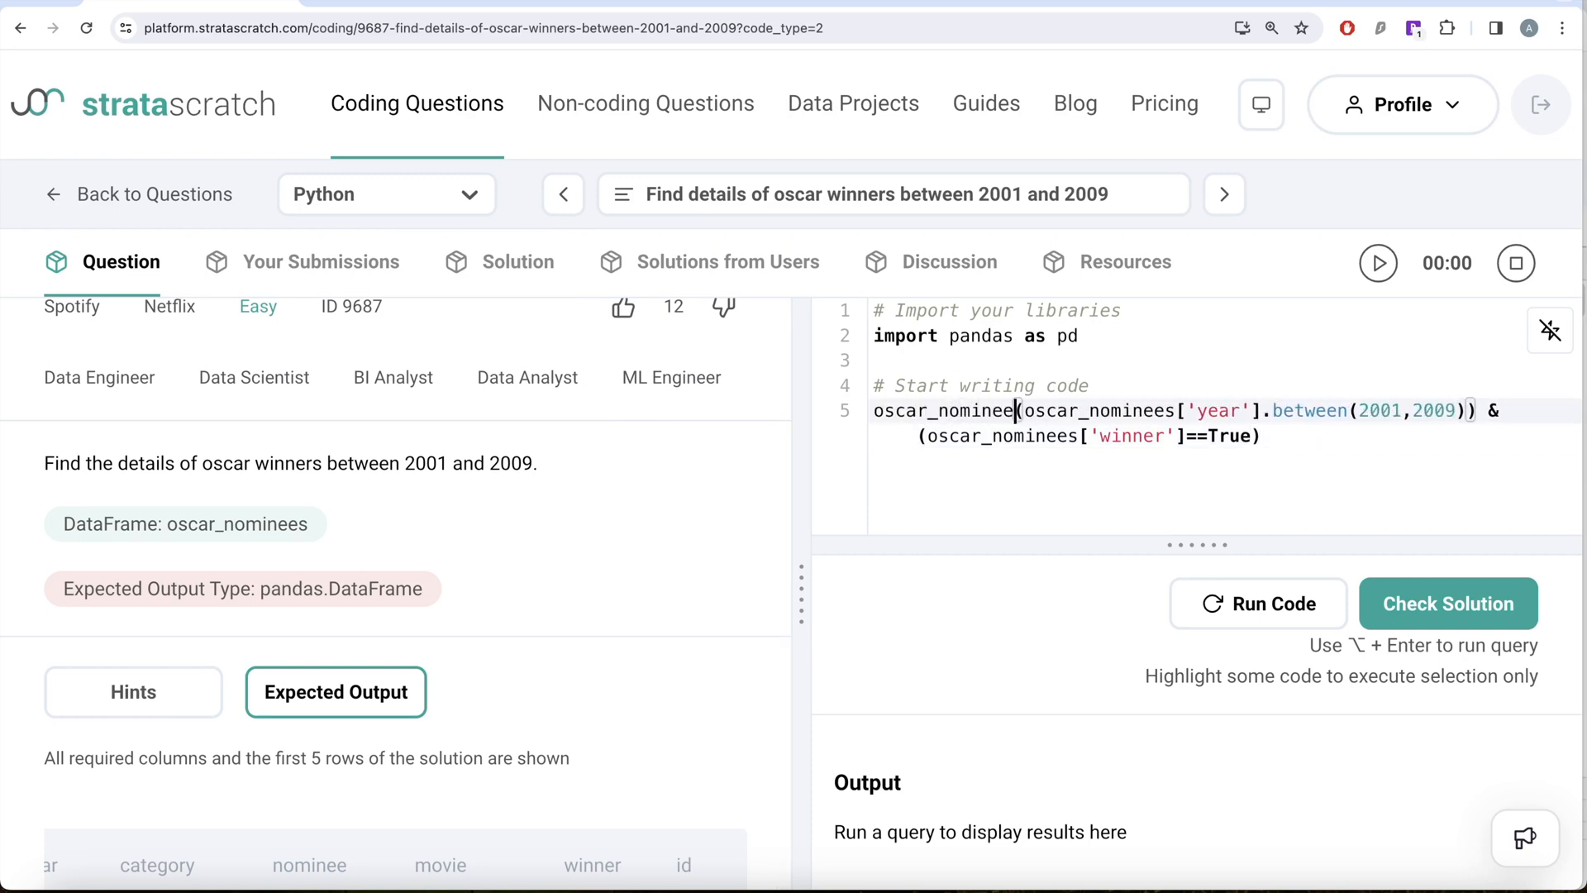
pyautogui.click(1283, 437)
pyautogui.write(']')
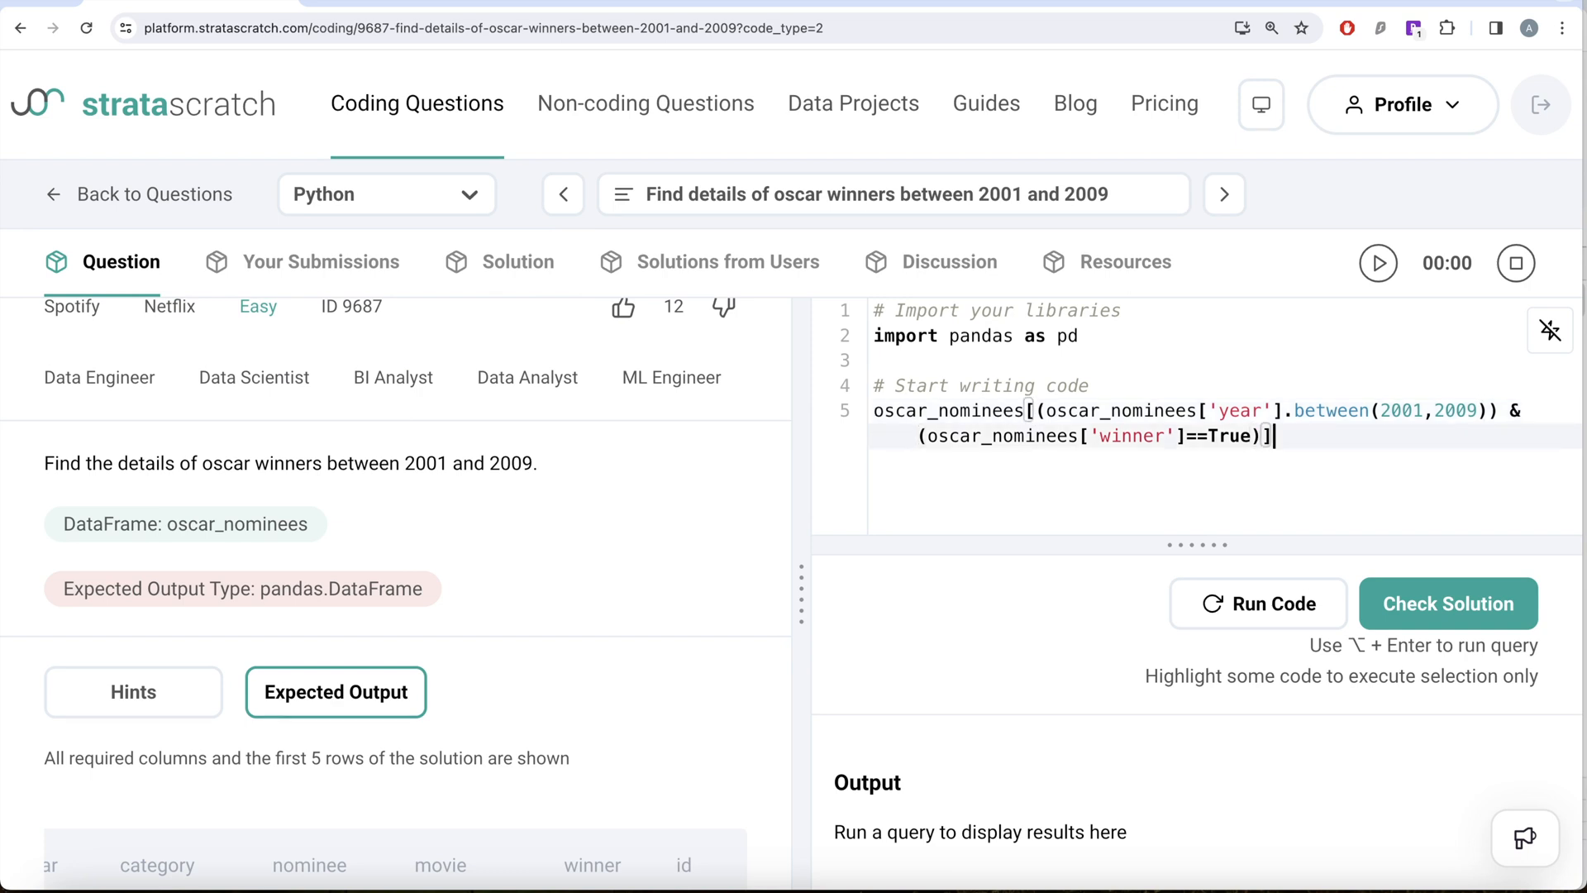
pyautogui.click(1259, 605)
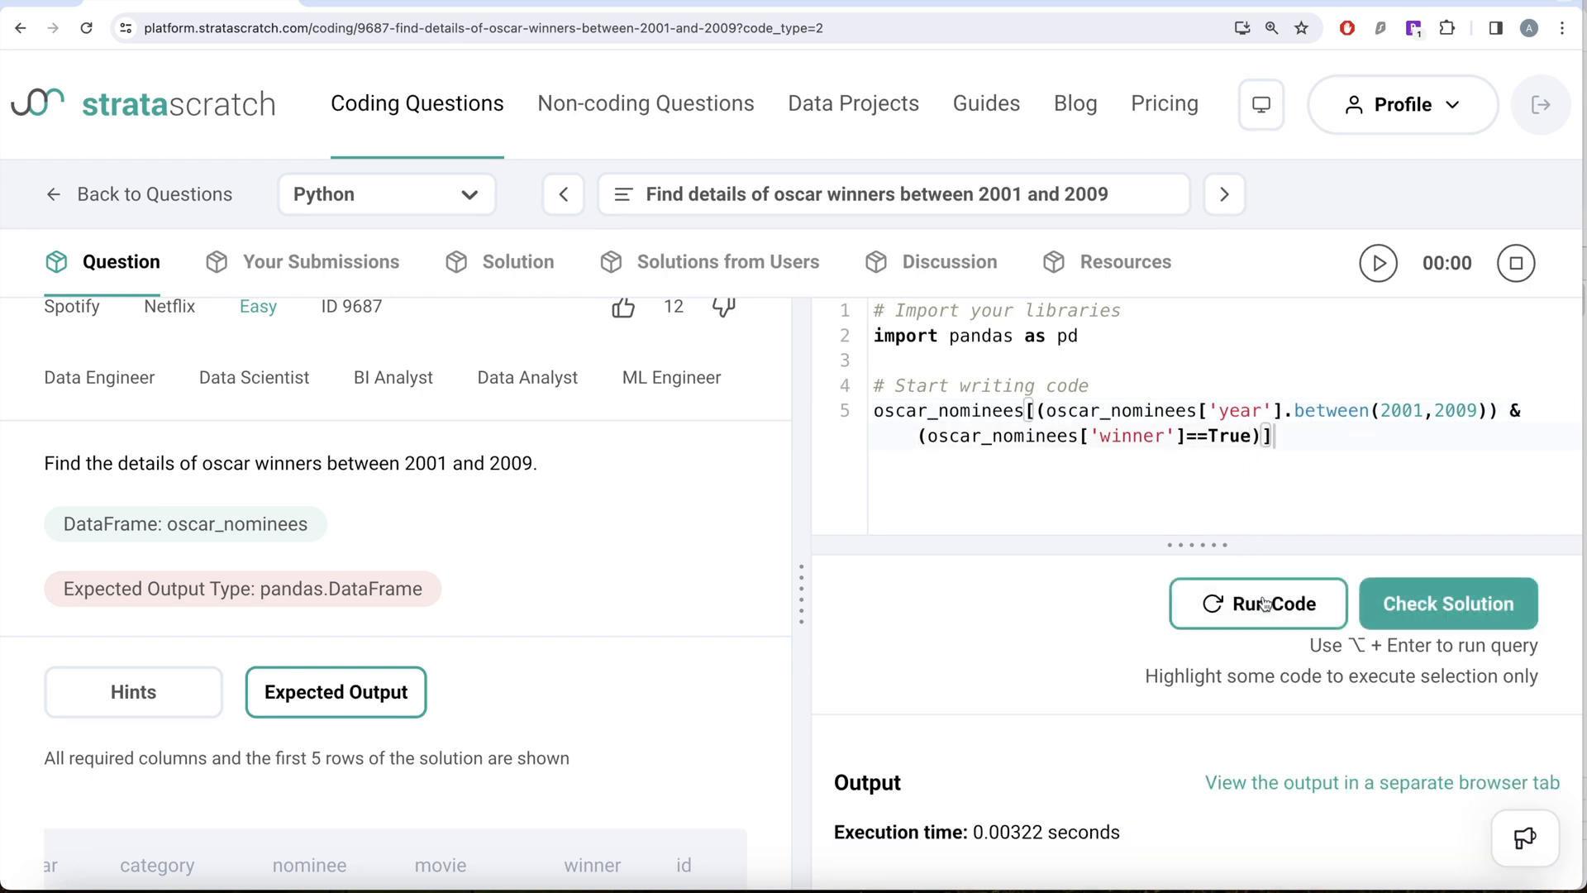
pyautogui.scroll(-2, 1102, 719)
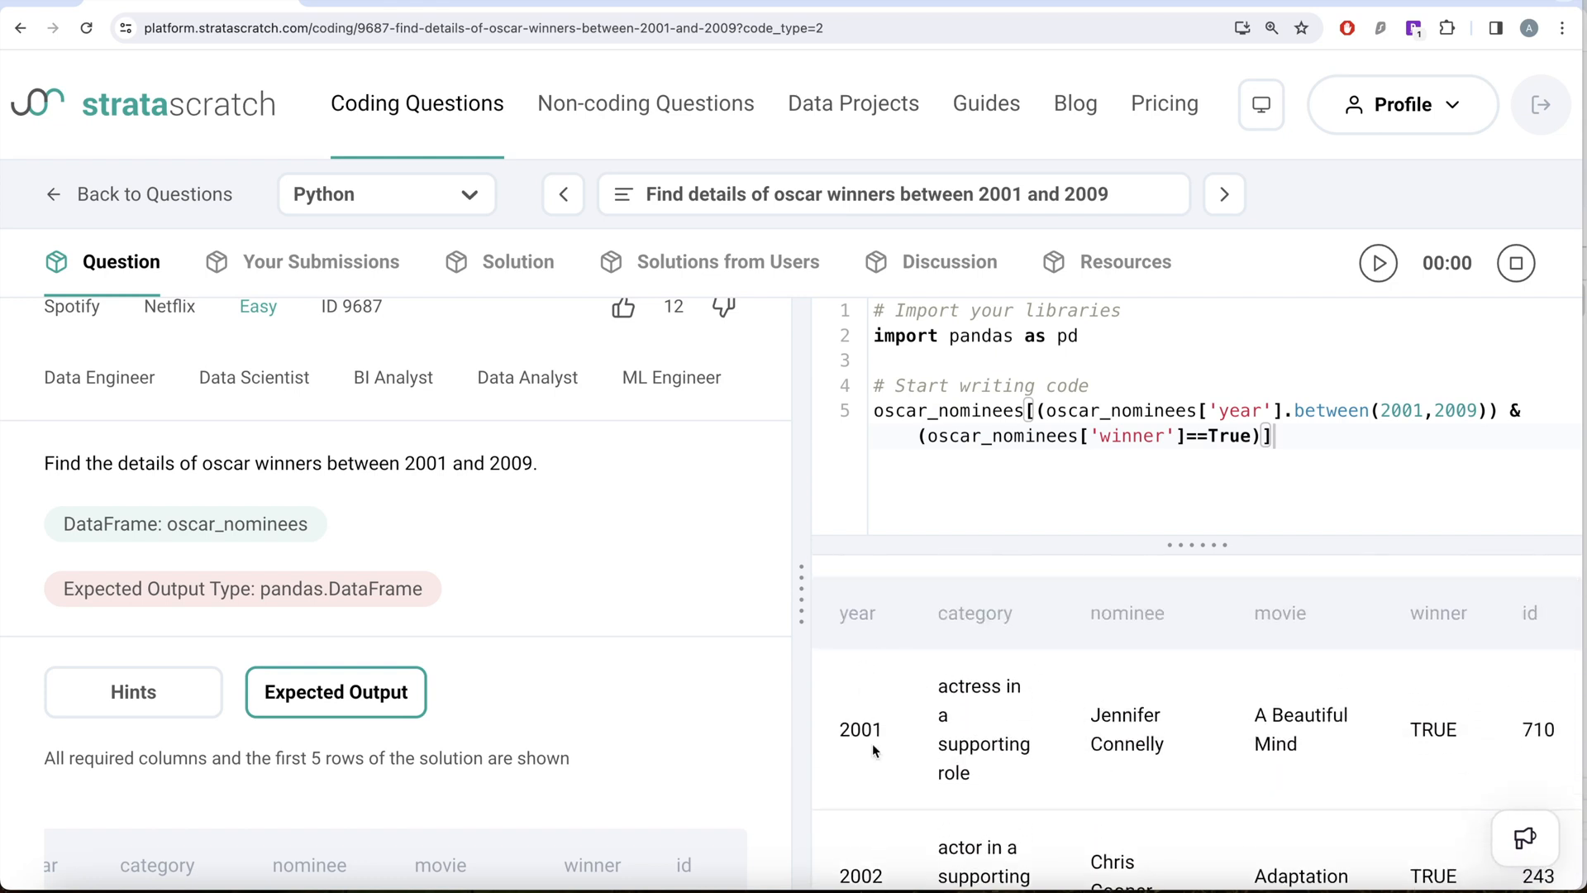
pyautogui.scroll(-2, 872, 743)
pyautogui.scroll(-2, 872, 743)
pyautogui.scroll(-2, 872, 742)
pyautogui.scroll(-2, 871, 742)
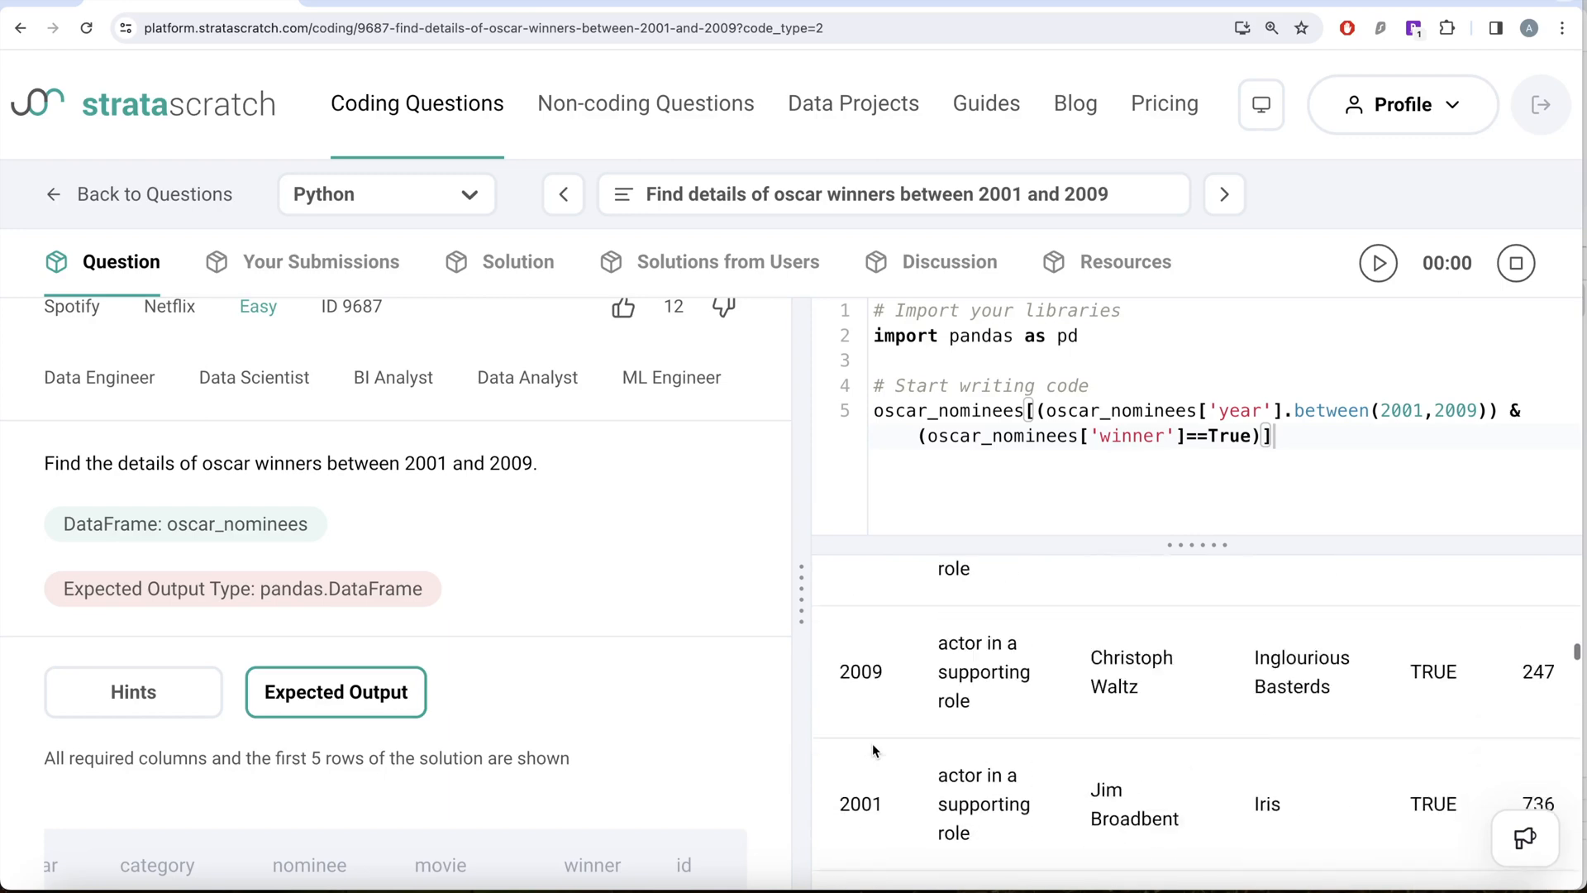
pyautogui.scroll(-2, 872, 742)
pyautogui.scroll(-2, 872, 742)
pyautogui.scroll(-2, 871, 742)
pyautogui.scroll(2, 871, 743)
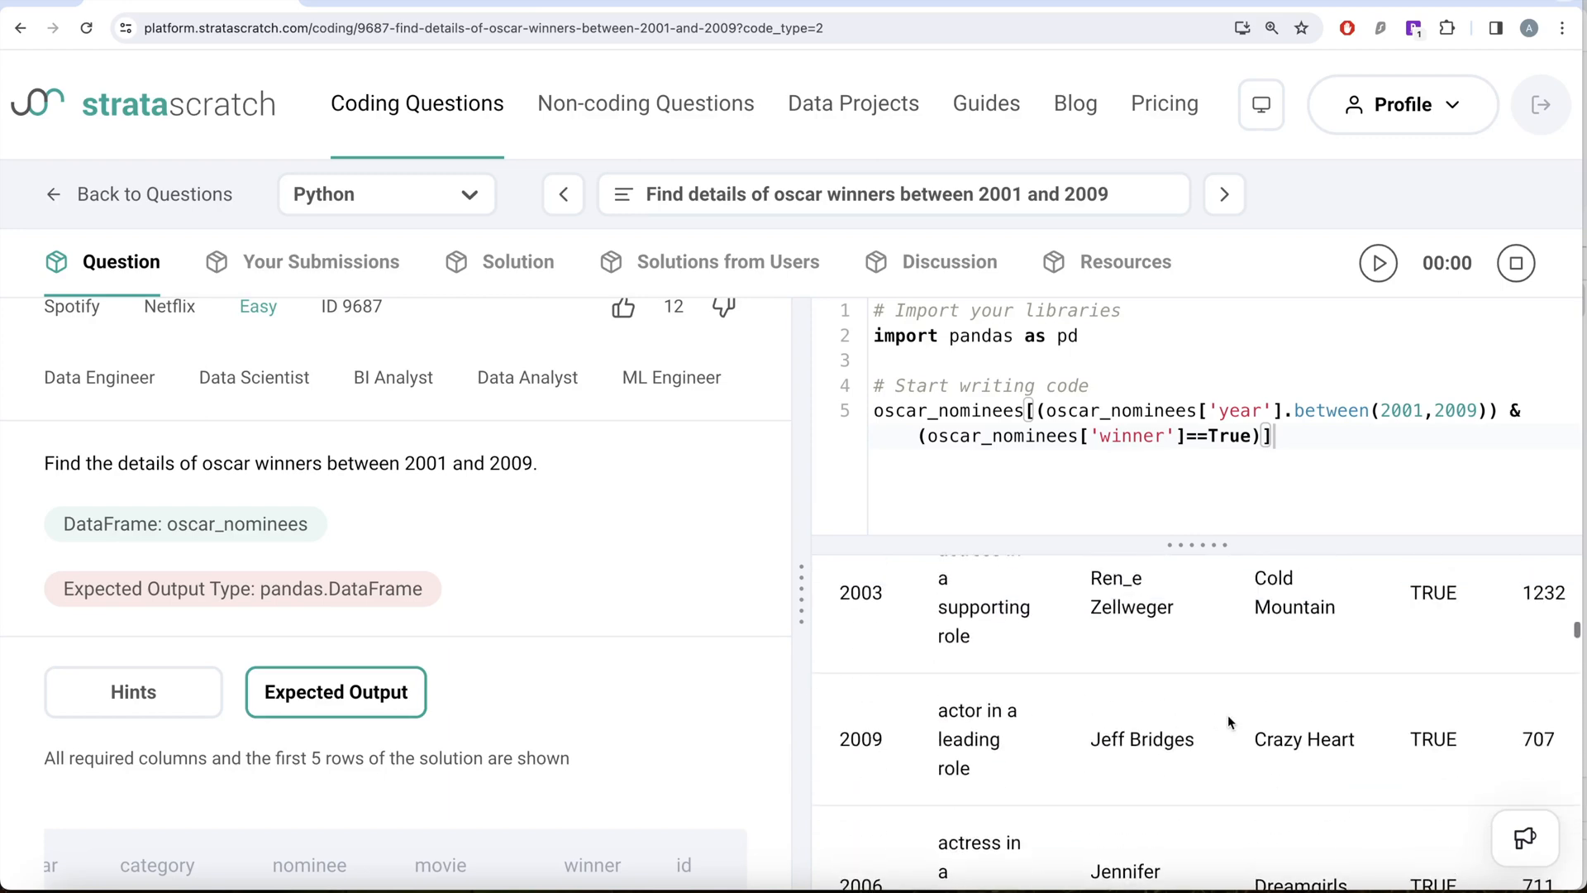
pyautogui.scroll(2, 1362, 695)
pyautogui.scroll(2, 1363, 696)
pyautogui.scroll(2, 1363, 696)
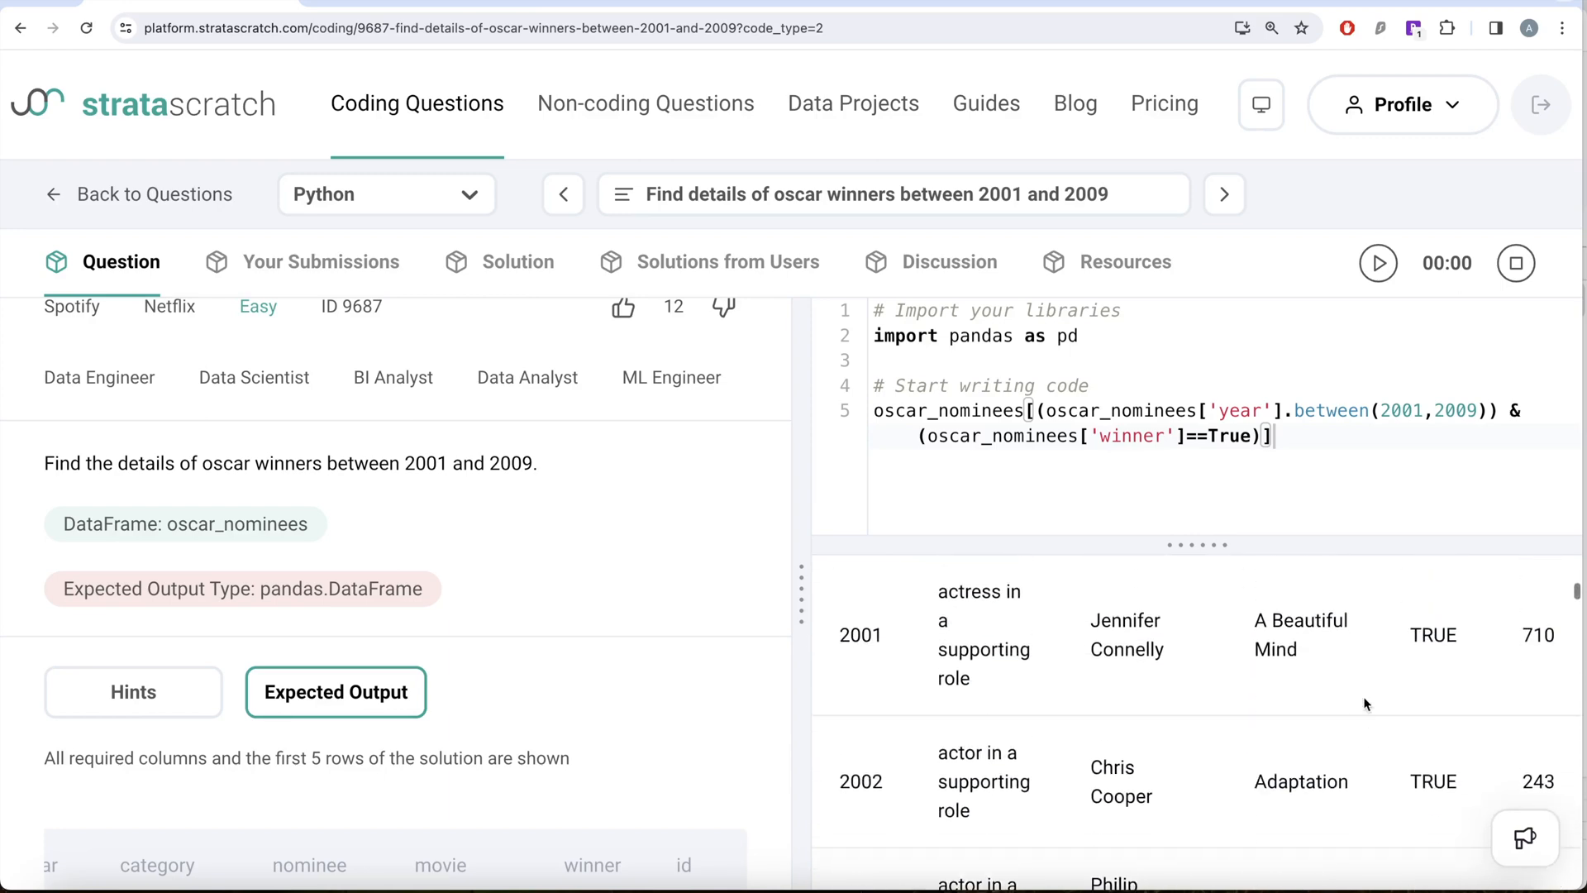
pyautogui.scroll(2, 1363, 696)
pyautogui.scroll(-1, 1363, 695)
pyautogui.scroll(3, 1363, 695)
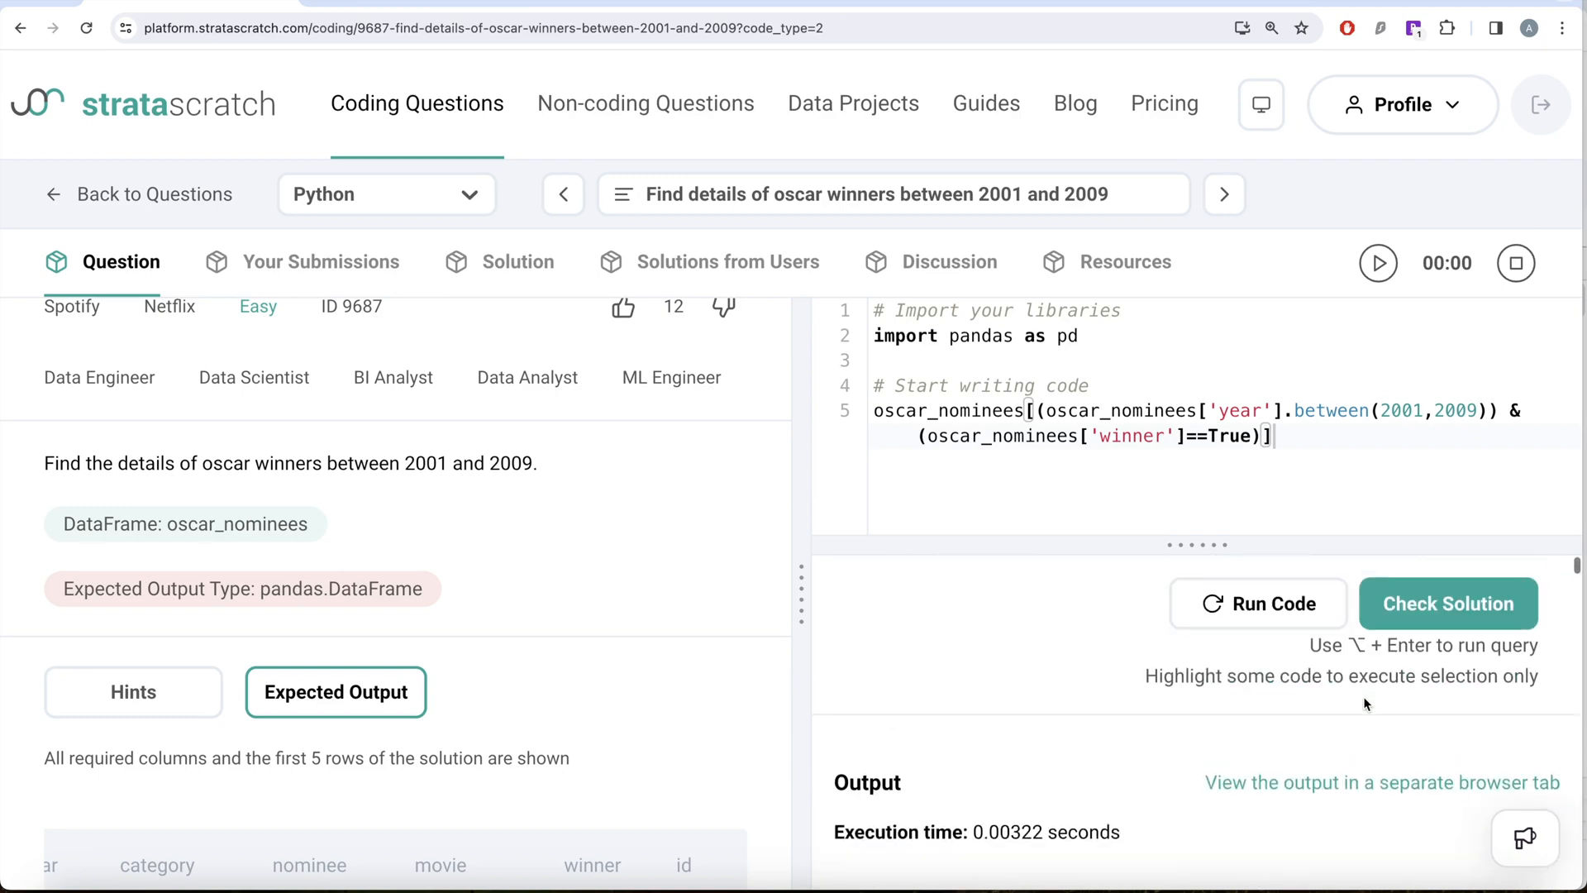
pyautogui.click(1409, 603)
pyautogui.scroll(-2, 1301, 731)
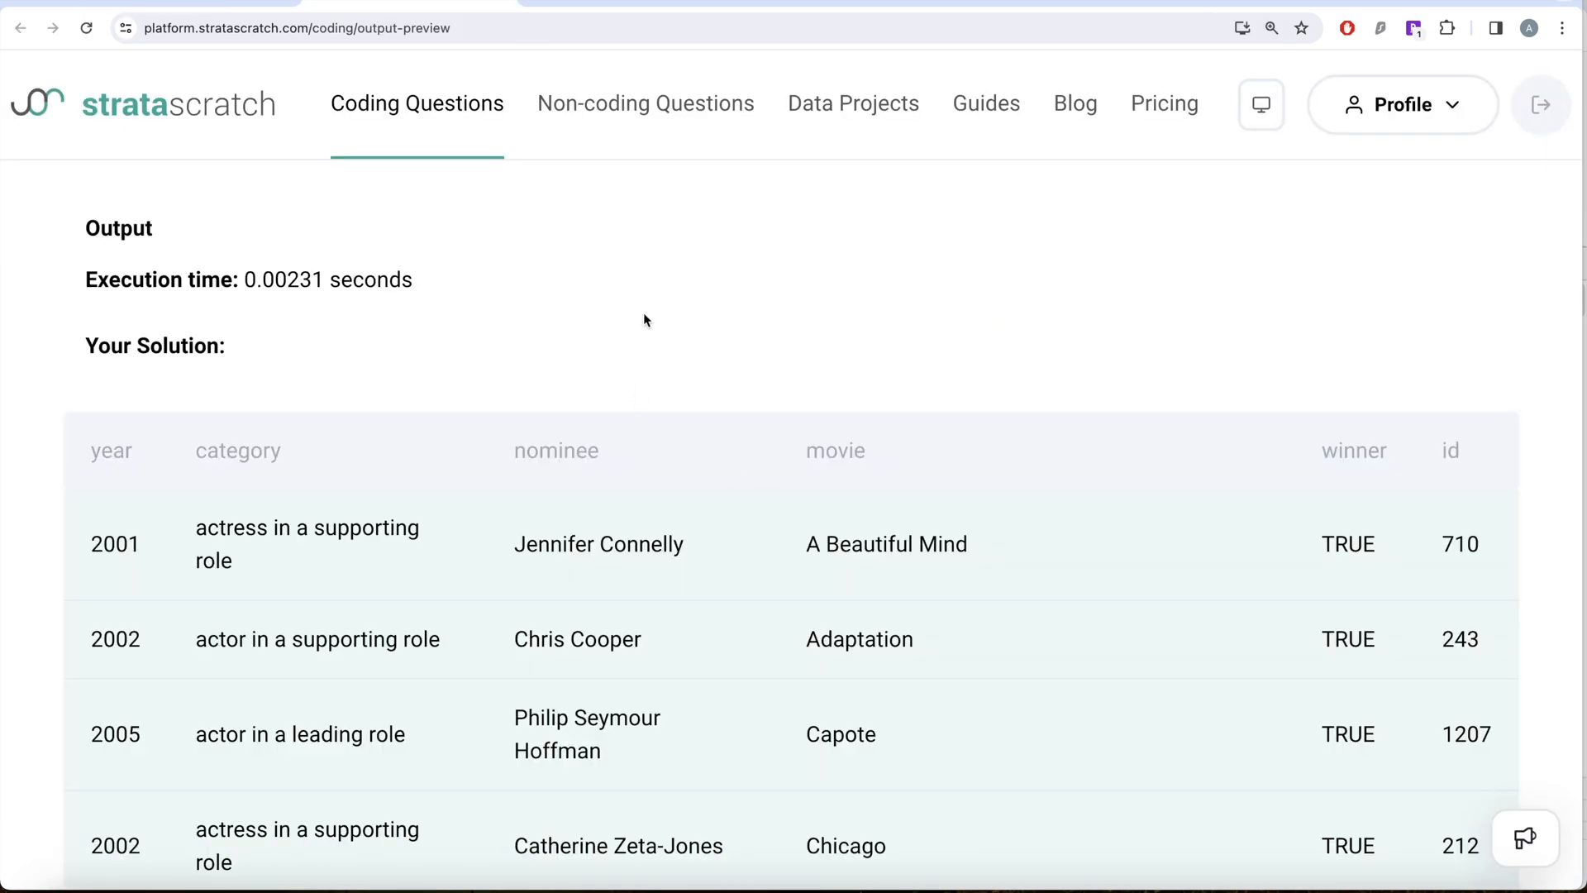
pyautogui.scroll(-5, 668, 564)
pyautogui.scroll(-5, 668, 564)
pyautogui.scroll(-5, 668, 564)
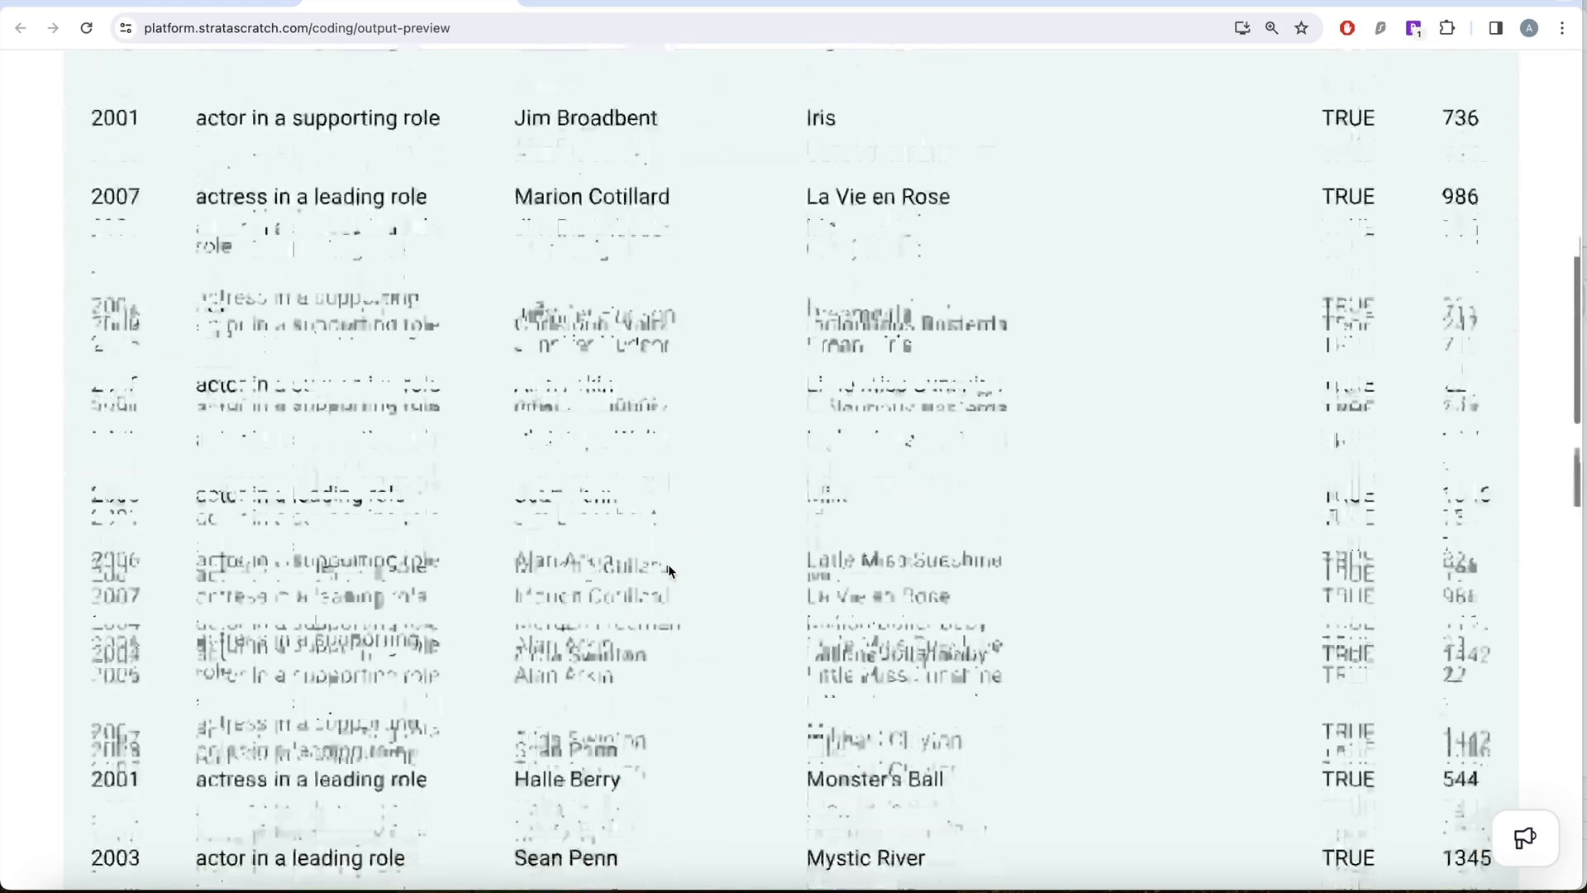
pyautogui.scroll(-5, 669, 564)
pyautogui.scroll(-5, 669, 565)
pyautogui.scroll(-5, 668, 564)
pyautogui.scroll(-3, 668, 564)
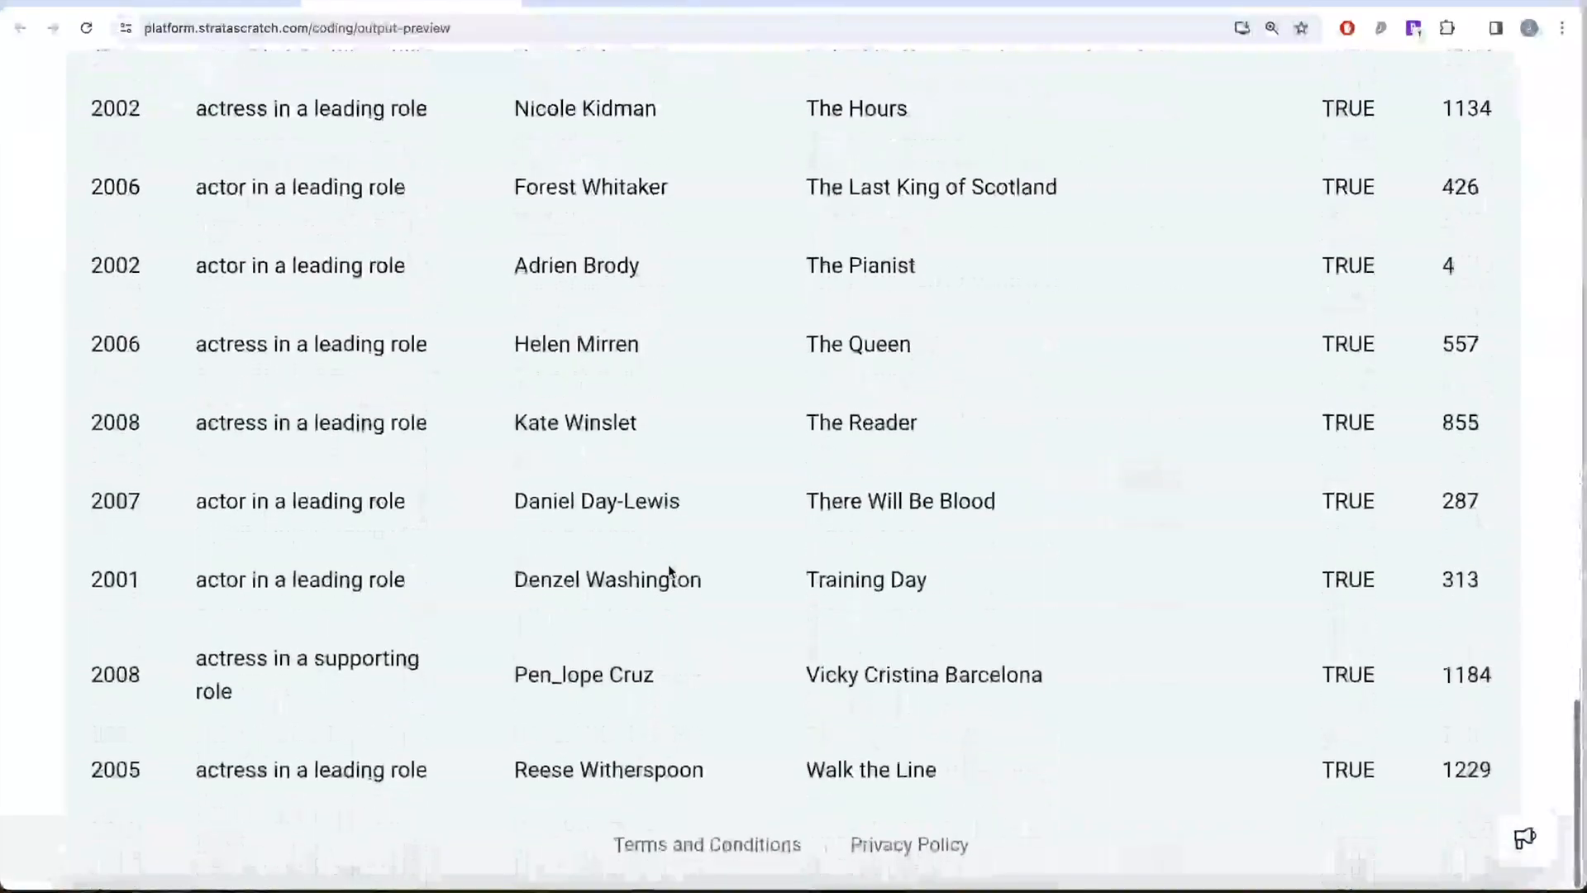
pyautogui.scroll(8, 669, 571)
pyautogui.scroll(8, 668, 570)
pyautogui.scroll(8, 669, 571)
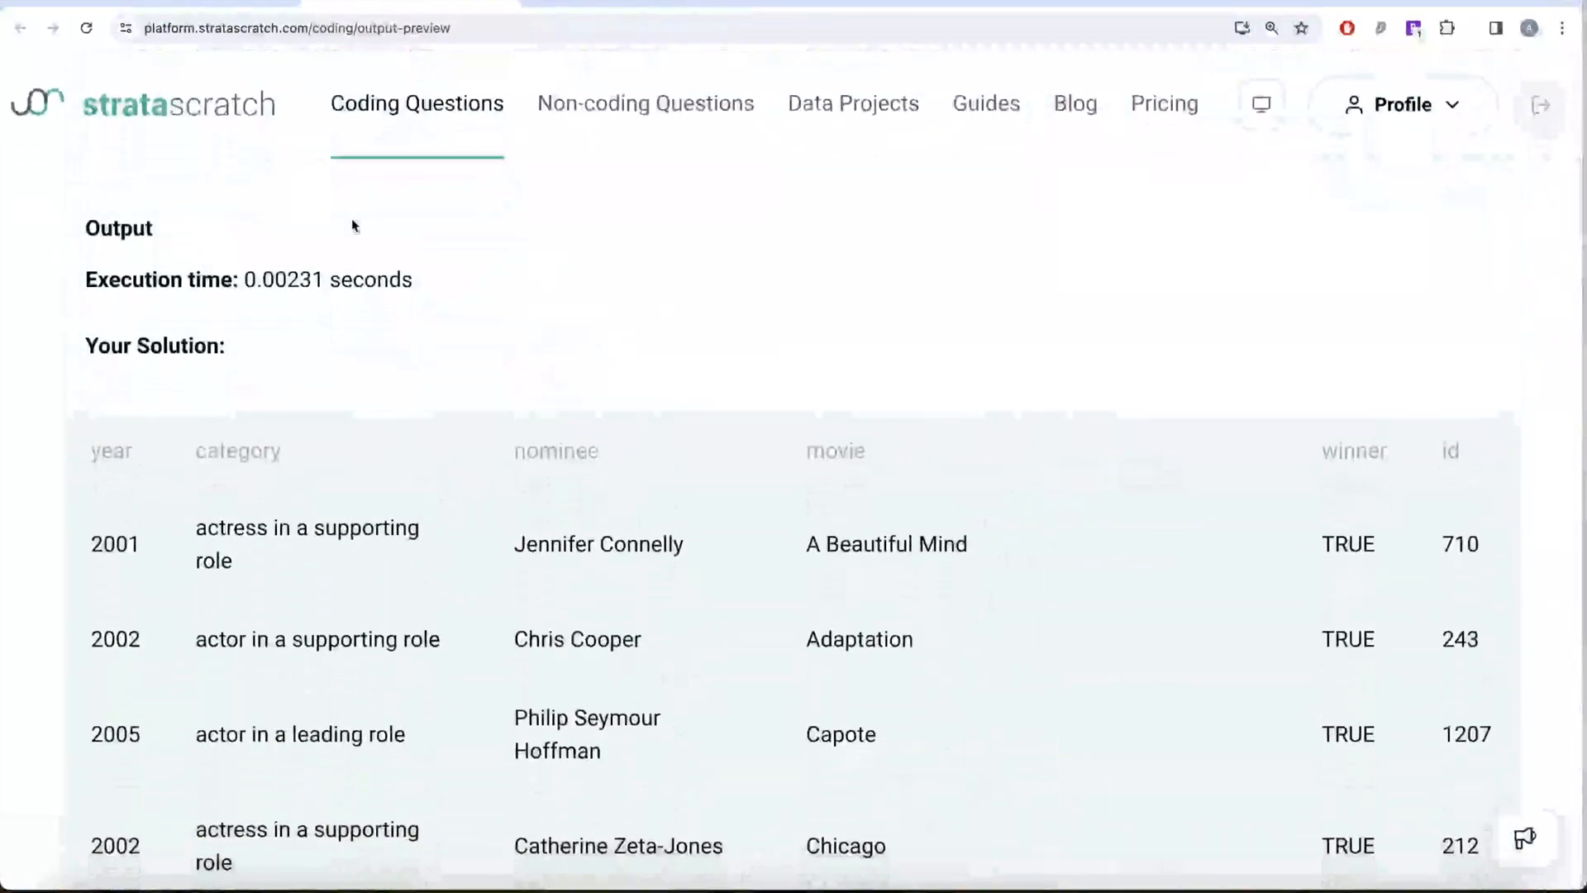
# Step: Return to the coding question page after reviewing the full winners table
pyautogui.click(195, 5)
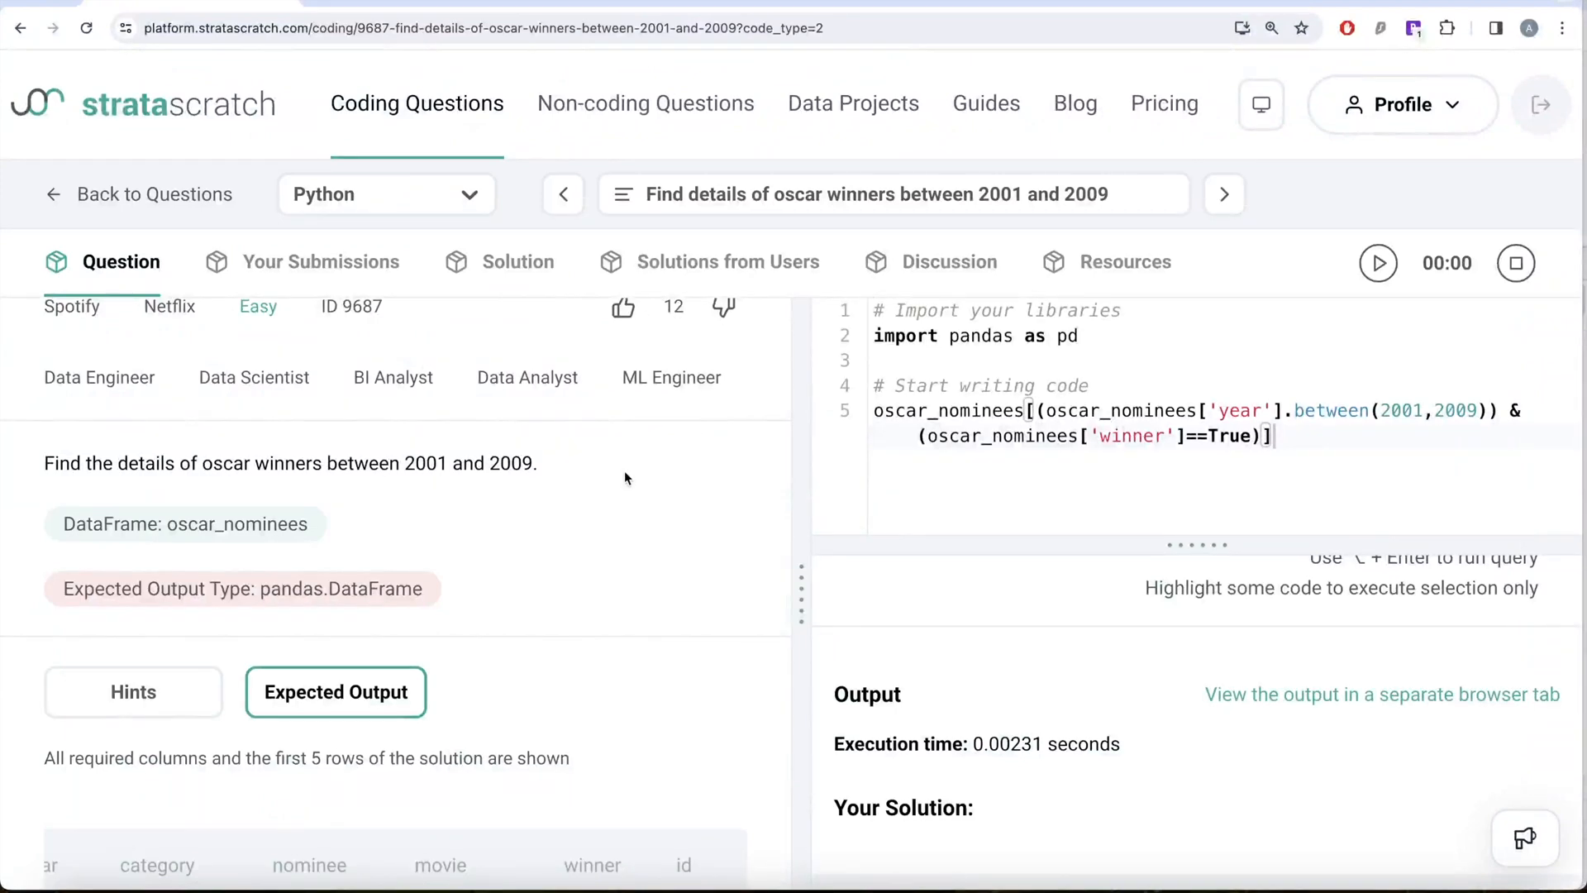
pyautogui.scroll(3, 623, 470)
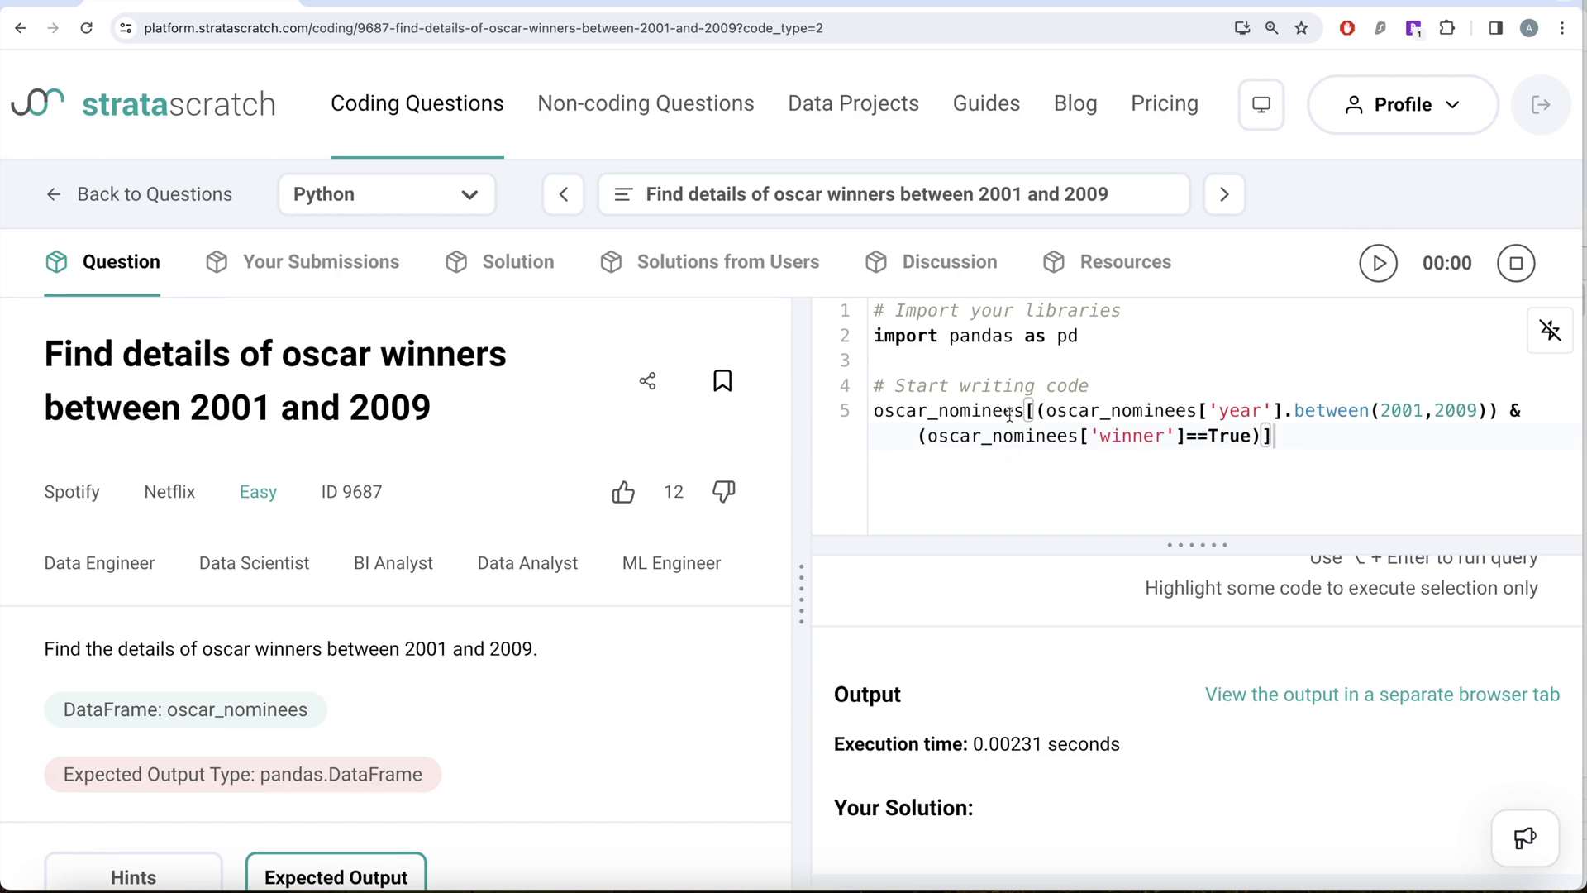
pyautogui.scroll(2, 1013, 712)
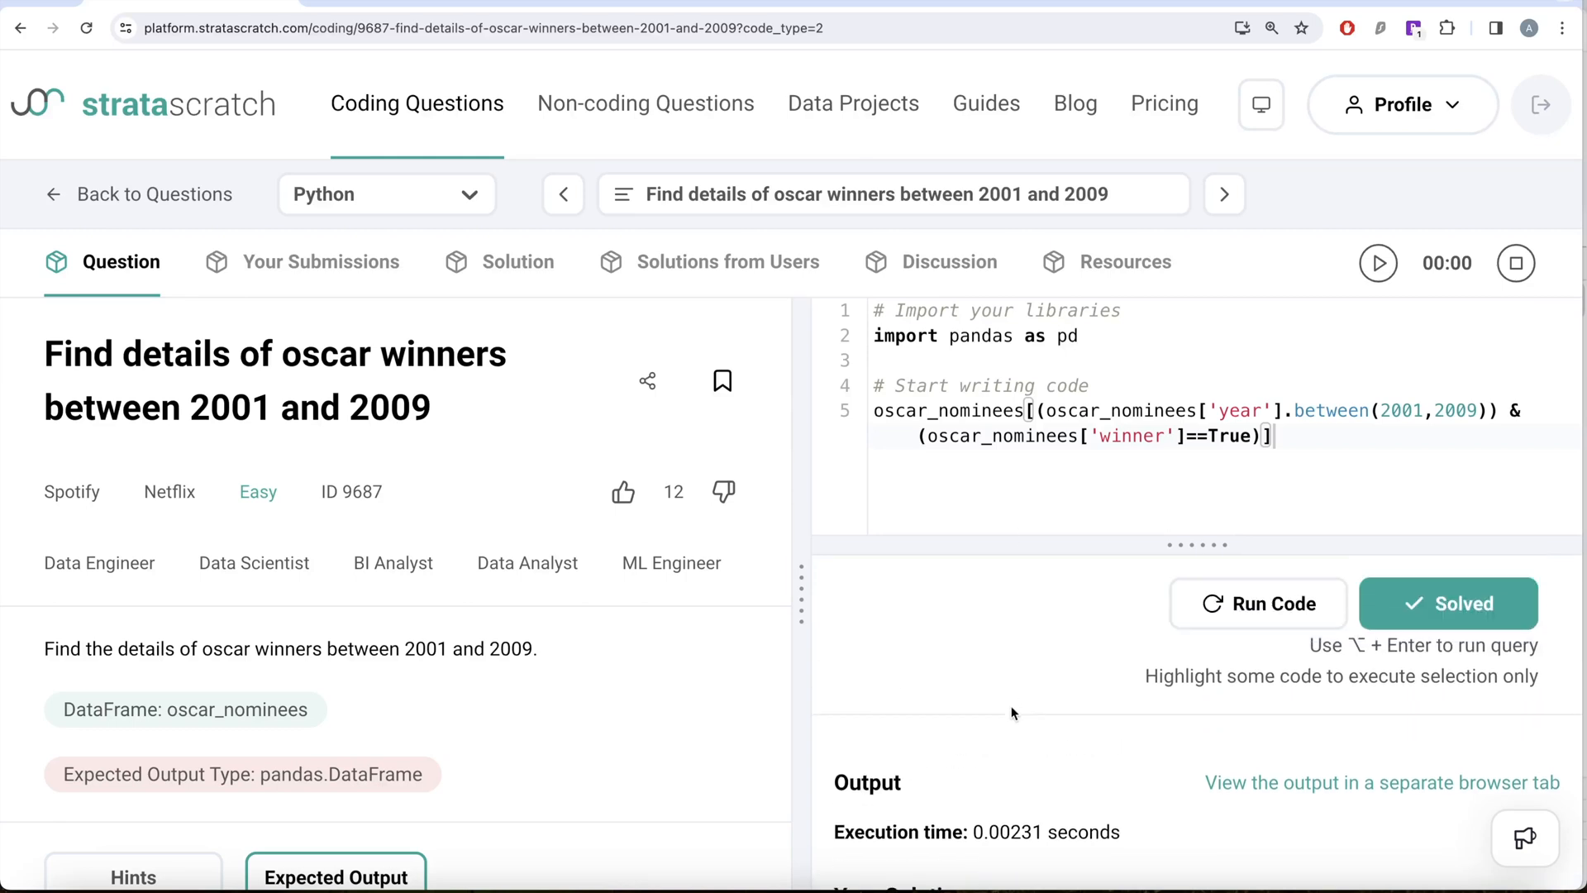